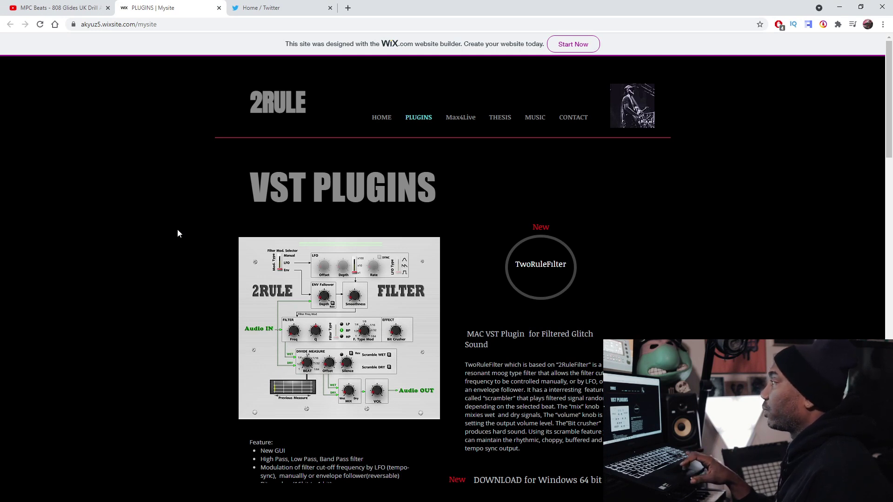
Step: Examine the 2RULE Filter plugin's feature list and its Windows and Mac download options on the VST plugins page
{"action": "scroll", "coordinate": [178, 230], "scroll_direction": "down", "scroll_amount": 1}
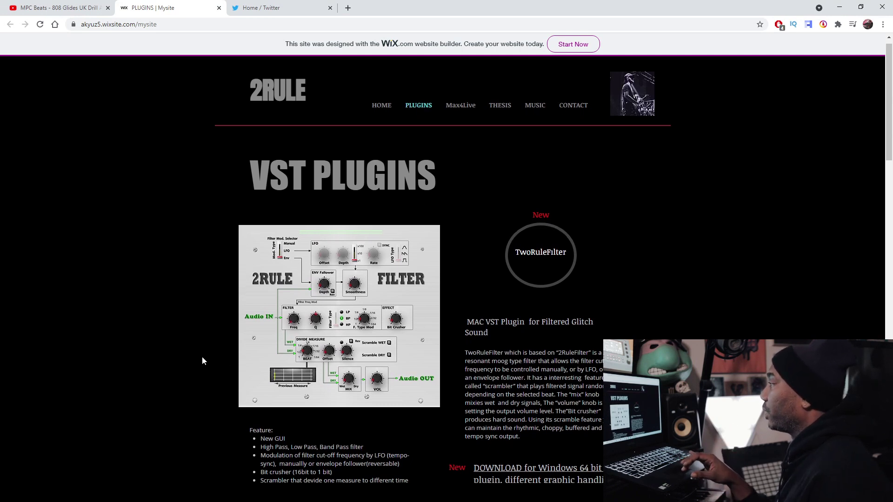
{"action": "scroll", "coordinate": [202, 356], "scroll_direction": "down", "scroll_amount": 3}
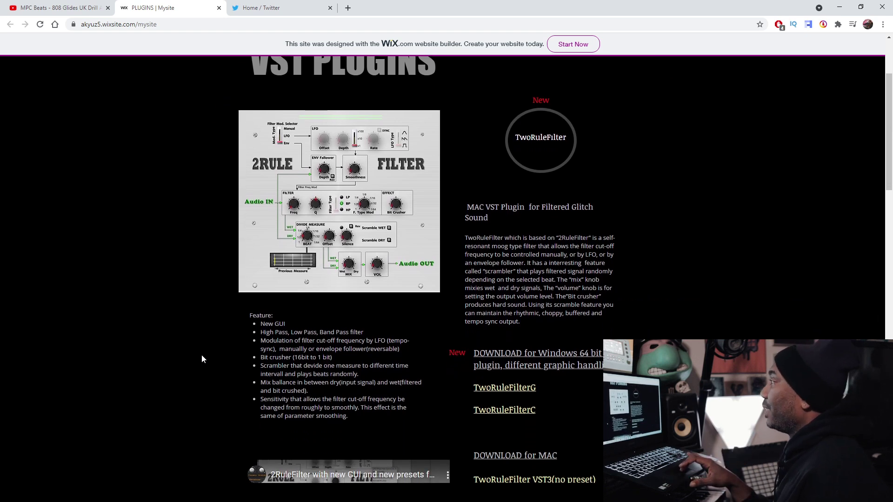
{"action": "scroll", "coordinate": [202, 358], "scroll_direction": "down", "scroll_amount": 2}
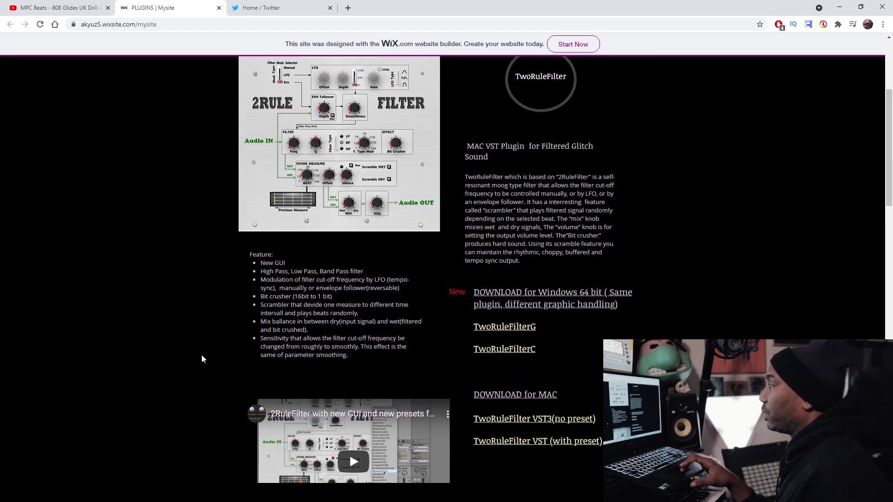
{"action": "scroll", "coordinate": [202, 359], "scroll_direction": "down", "scroll_amount": 1}
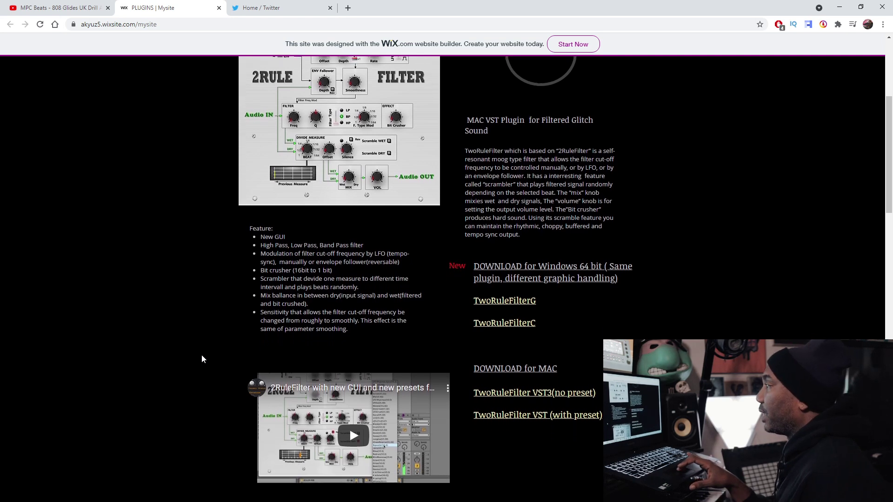
{"action": "scroll", "coordinate": [202, 358], "scroll_direction": "down", "scroll_amount": 1}
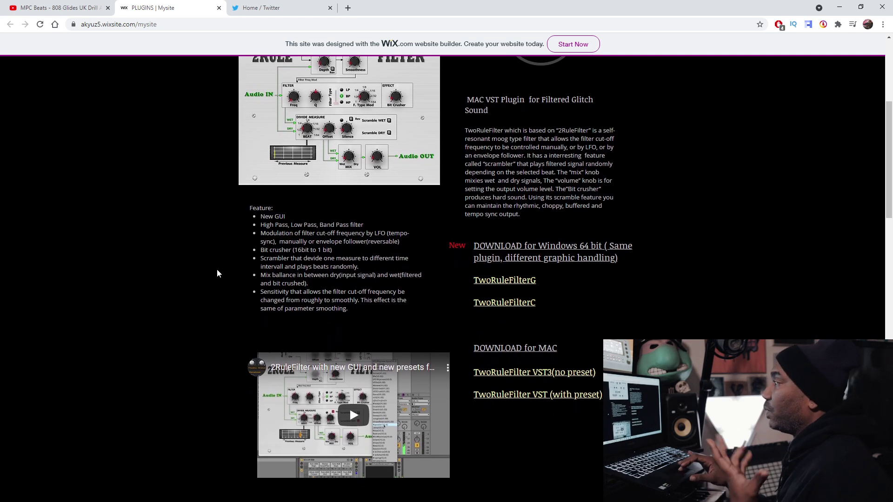
{"action": "scroll", "coordinate": [209, 308], "scroll_direction": "down", "scroll_amount": 1}
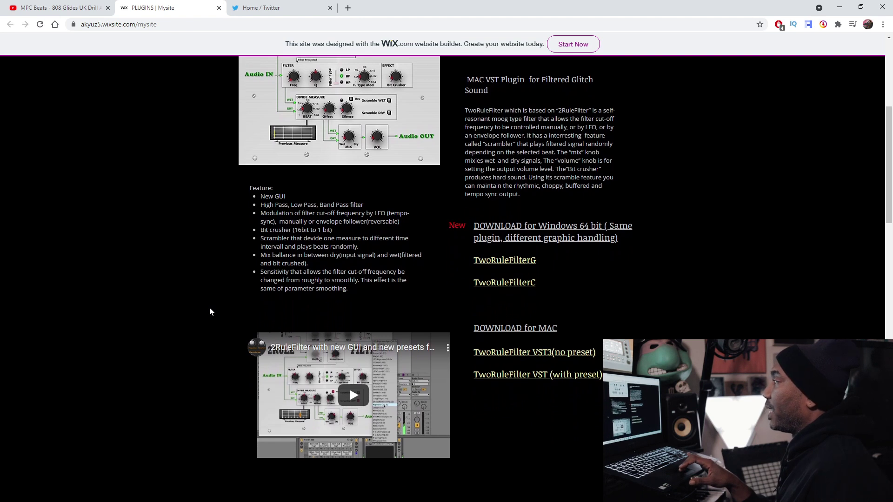
{"action": "scroll", "coordinate": [209, 308], "scroll_direction": "down", "scroll_amount": 1}
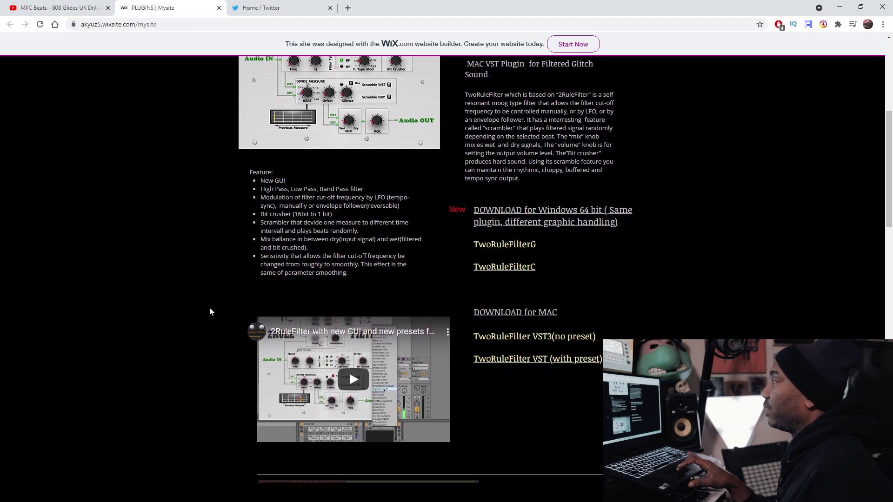
{"action": "scroll", "coordinate": [209, 311], "scroll_direction": "down", "scroll_amount": 1}
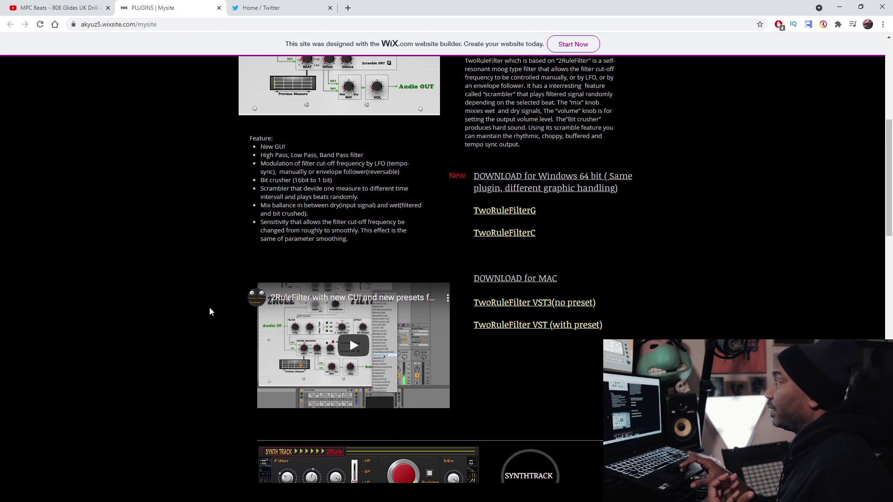
{"action": "scroll", "coordinate": [210, 308], "scroll_direction": "down", "scroll_amount": 1}
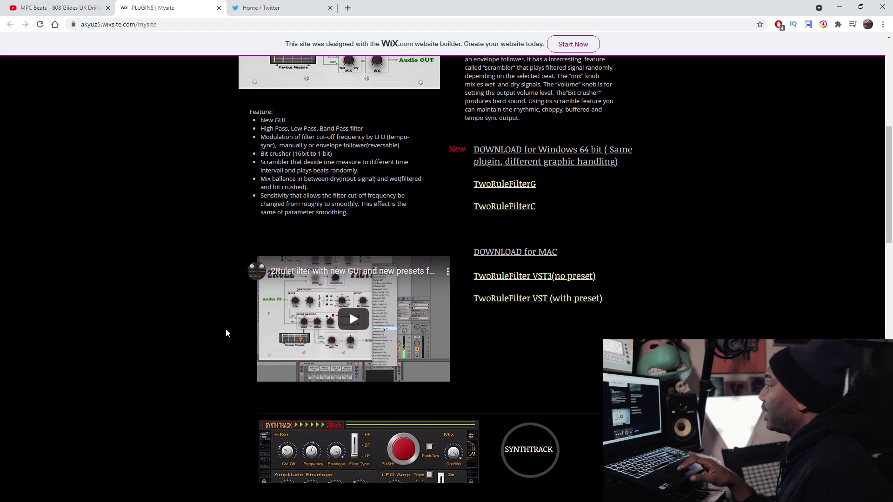
{"action": "scroll", "coordinate": [226, 329], "scroll_direction": "up", "scroll_amount": 1}
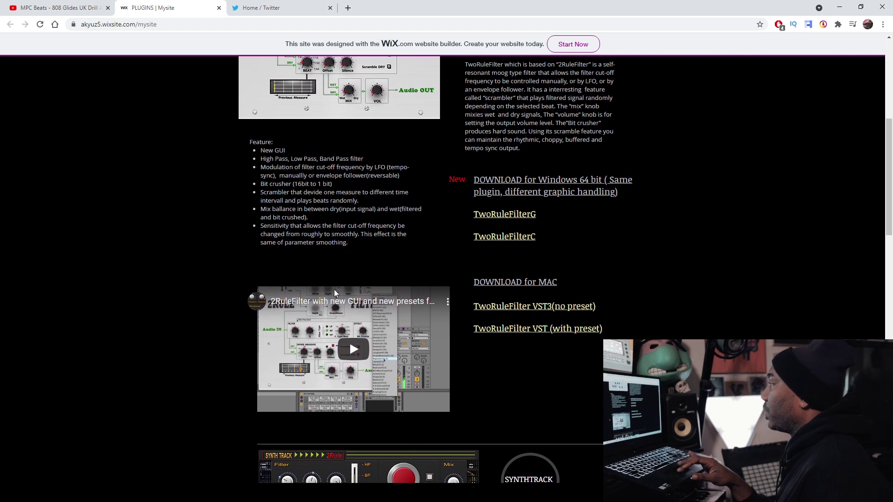
{"action": "scroll", "coordinate": [724, 266], "scroll_direction": "up", "scroll_amount": 2}
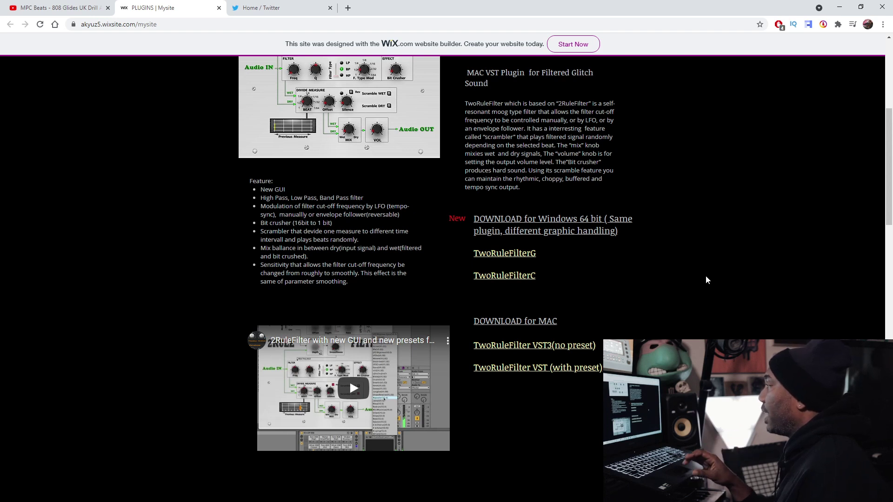
{"action": "scroll", "coordinate": [706, 281], "scroll_direction": "down", "scroll_amount": 1}
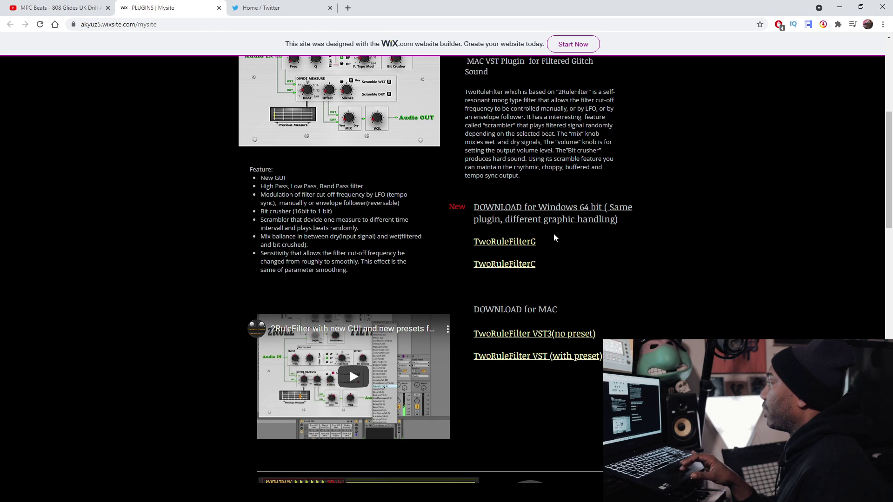
{"action": "scroll", "coordinate": [583, 258], "scroll_direction": "down", "scroll_amount": 1}
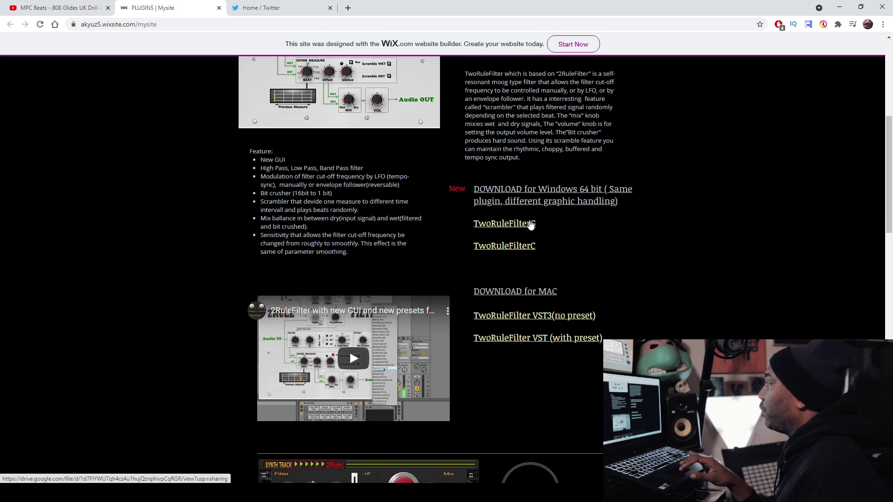
Step: Download TwoRuleFilterG_x64.dll from the page's Windows 64 bit TwoRuleFilterG link and keep the file
{"action": "left_click", "coordinate": [529, 222]}
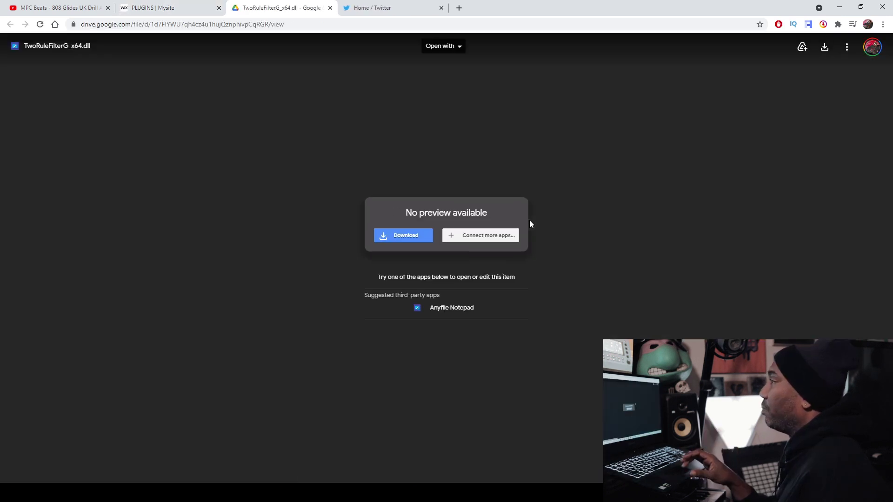
{"action": "left_click", "coordinate": [412, 239]}
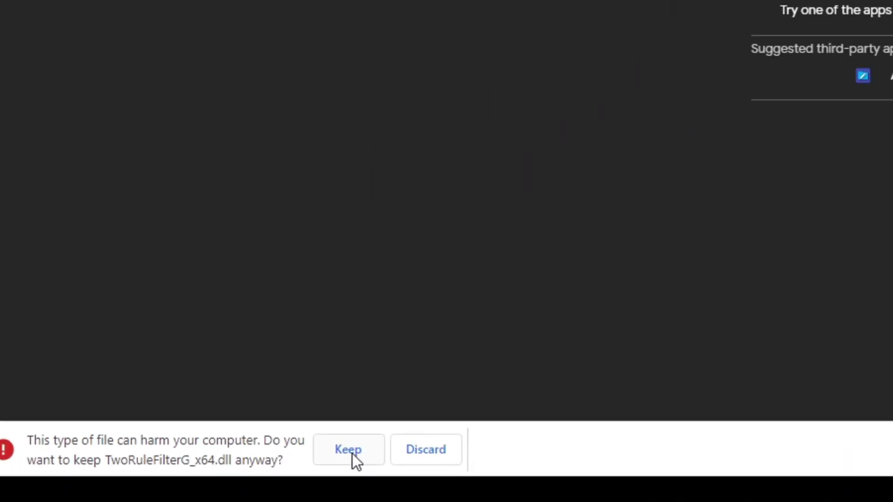
{"action": "left_click", "coordinate": [350, 450]}
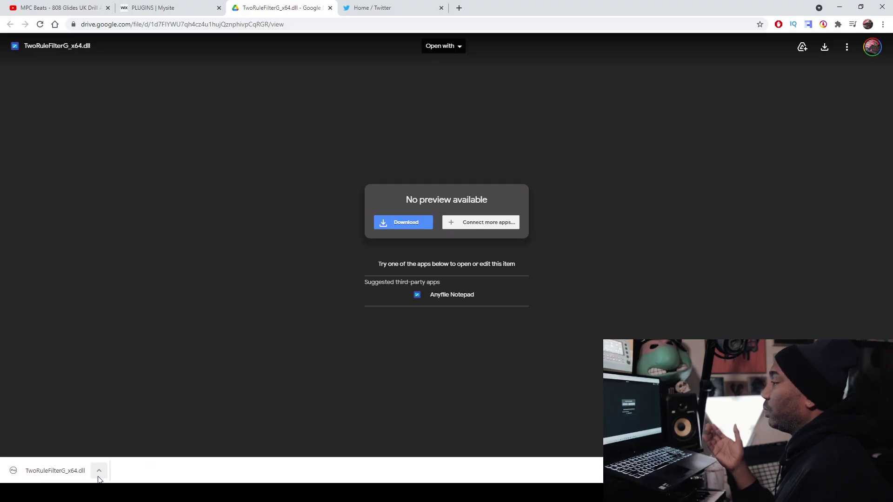
Step: Show the downloaded TwoRuleFilterG_x64.dll in its folder and copy the file
{"action": "left_click", "coordinate": [99, 472]}
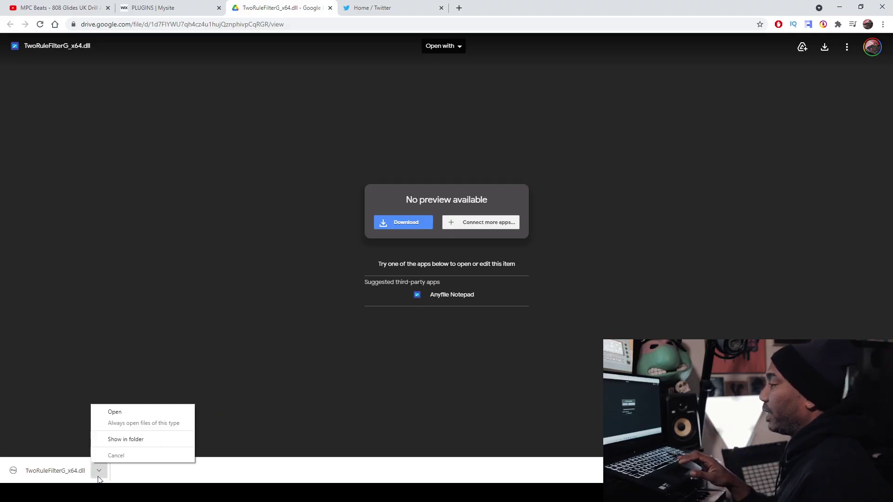
{"action": "left_click", "coordinate": [115, 443]}
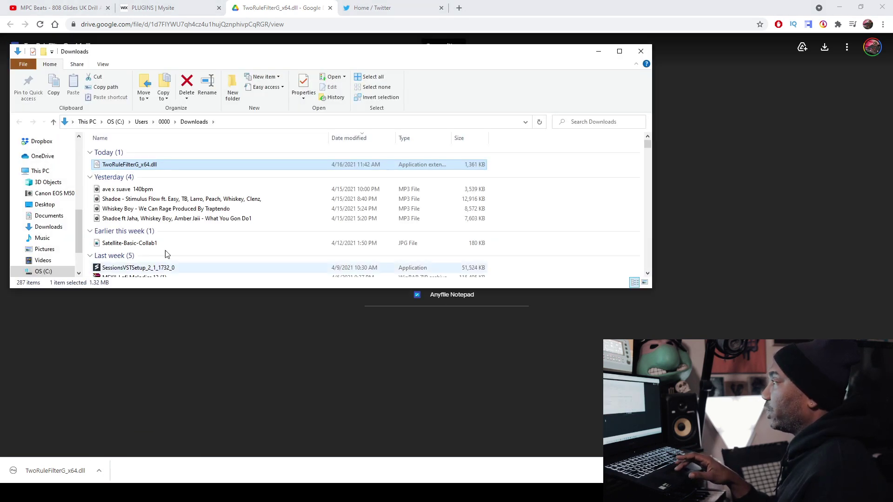
{"action": "right_click", "coordinate": [153, 165]}
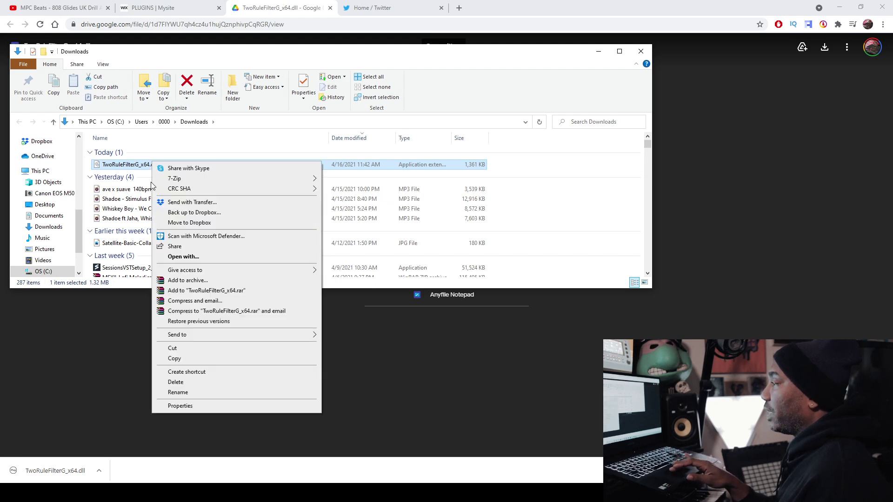
{"action": "left_click", "coordinate": [174, 358]}
Step: Browse from This PC to the Program Files folder on the OS (C:) drive
{"action": "left_click", "coordinate": [49, 226]}
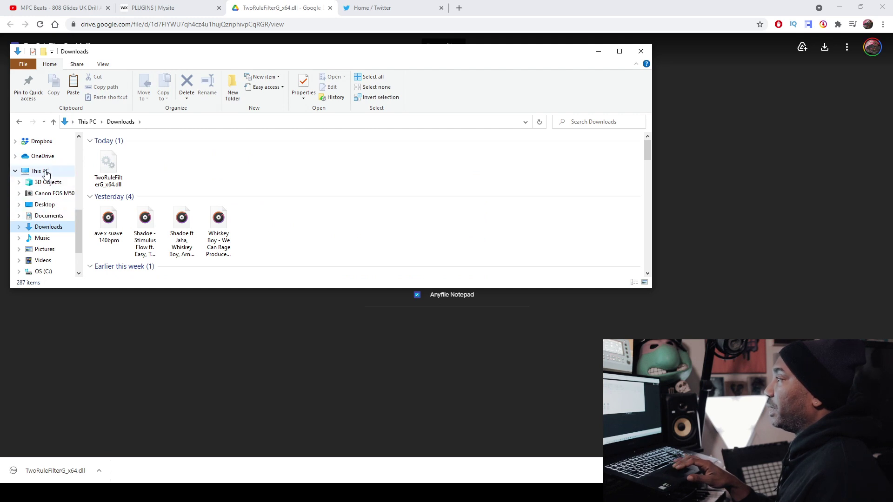
{"action": "left_click", "coordinate": [39, 172]}
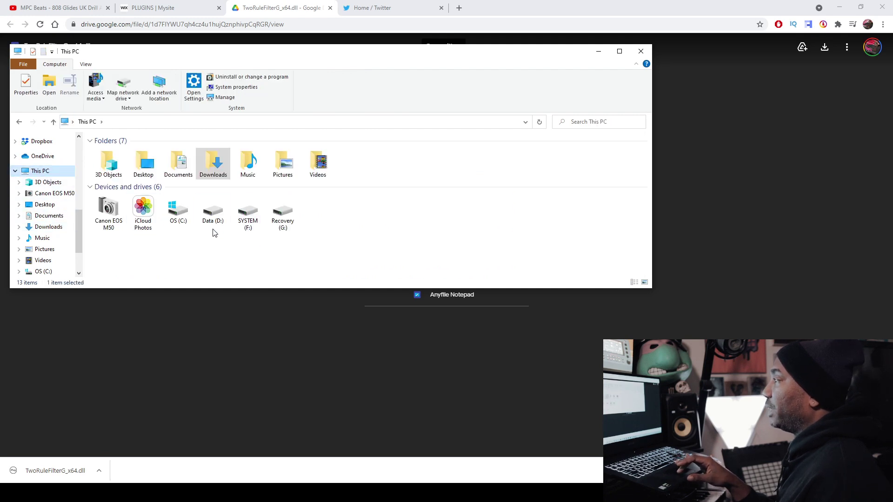
{"action": "double_click", "coordinate": [179, 214]}
{"action": "scroll", "coordinate": [286, 250], "scroll_direction": "down", "scroll_amount": 1}
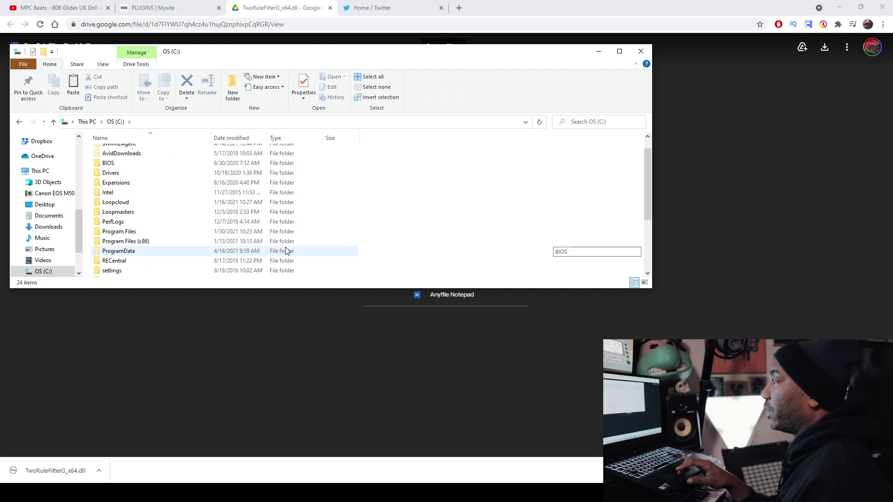
{"action": "left_click", "coordinate": [204, 234]}
{"action": "double_click", "coordinate": [203, 238]}
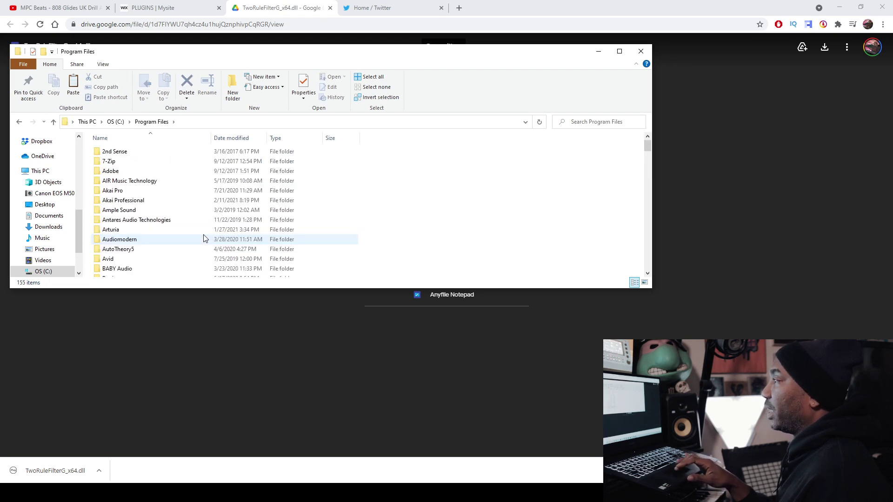
Step: Find the VSTPlugins folder inside Program Files and open it
{"action": "scroll", "coordinate": [212, 261], "scroll_direction": "down", "scroll_amount": 10}
{"action": "scroll", "coordinate": [211, 263], "scroll_direction": "down", "scroll_amount": 5}
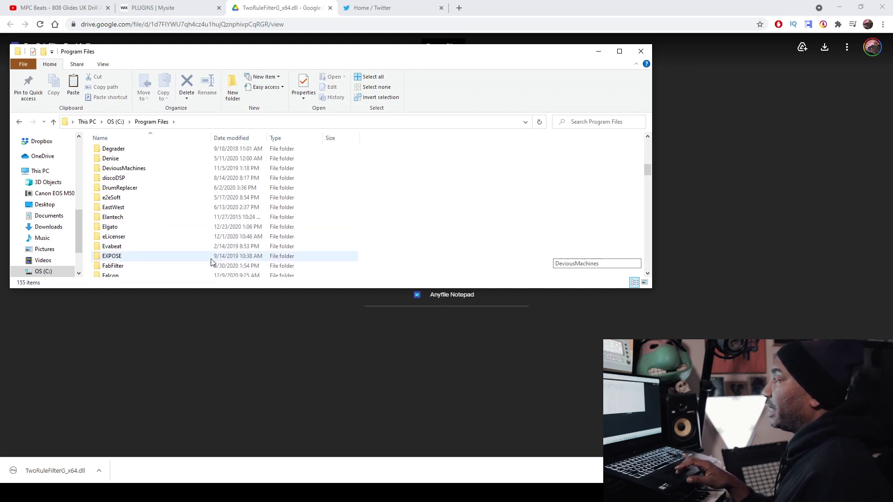
{"action": "scroll", "coordinate": [211, 263], "scroll_direction": "down", "scroll_amount": 8}
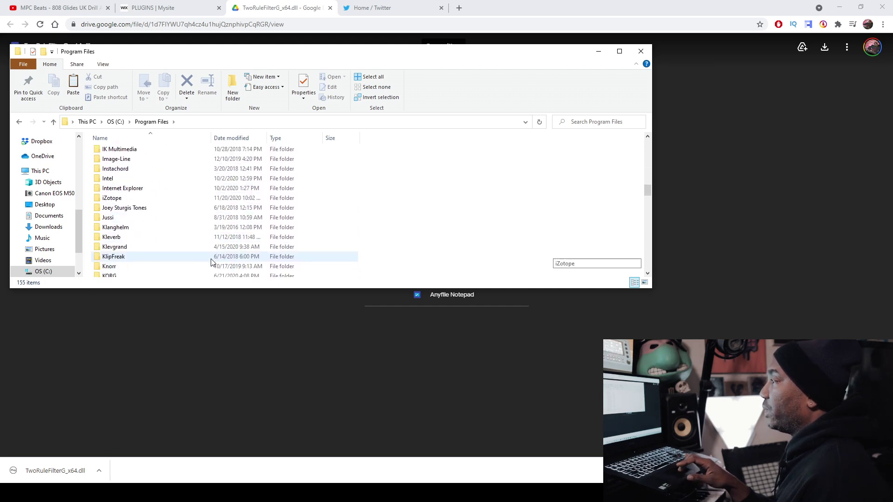
{"action": "scroll", "coordinate": [211, 263], "scroll_direction": "down", "scroll_amount": 6}
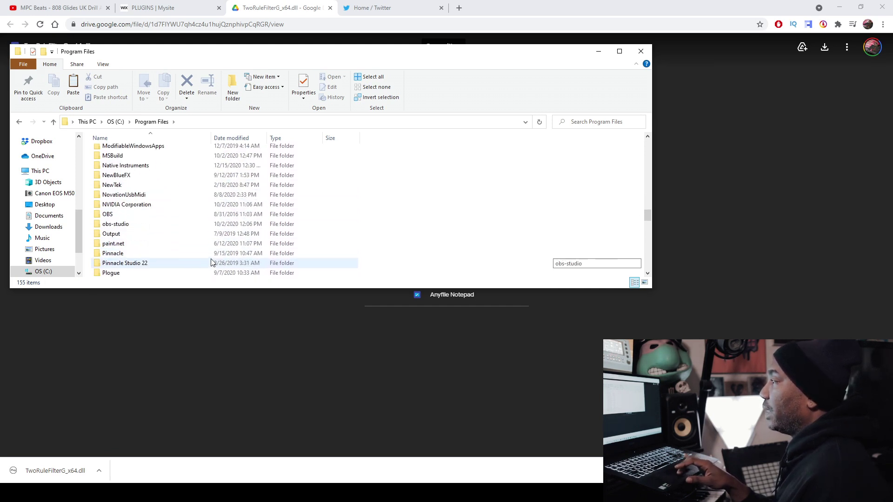
{"action": "scroll", "coordinate": [211, 263], "scroll_direction": "down", "scroll_amount": 8}
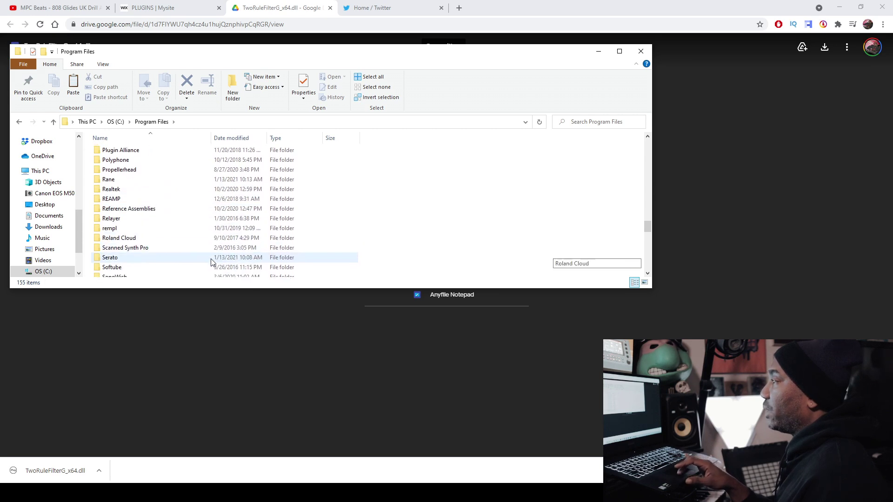
{"action": "scroll", "coordinate": [211, 263], "scroll_direction": "down", "scroll_amount": 4}
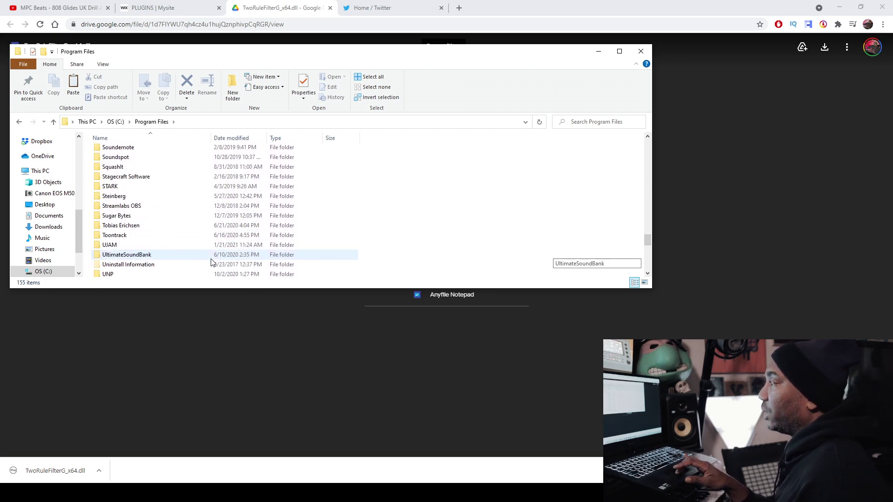
{"action": "scroll", "coordinate": [211, 263], "scroll_direction": "down", "scroll_amount": 1}
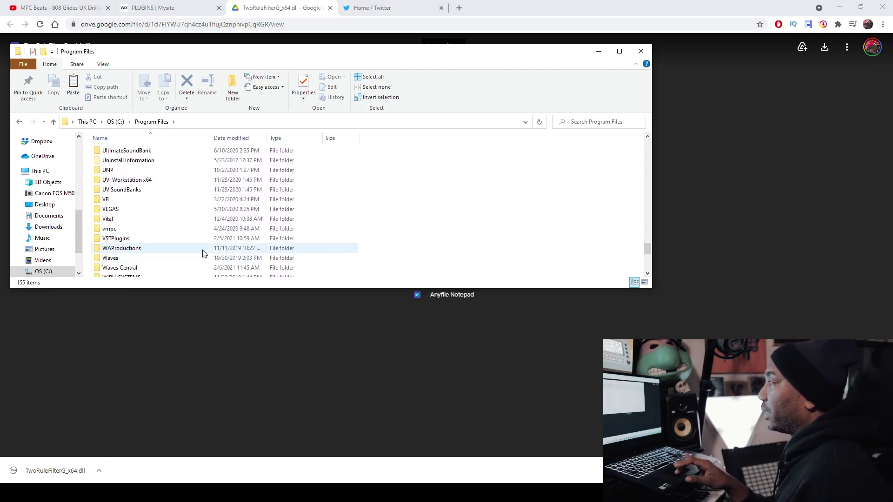
{"action": "double_click", "coordinate": [194, 239]}
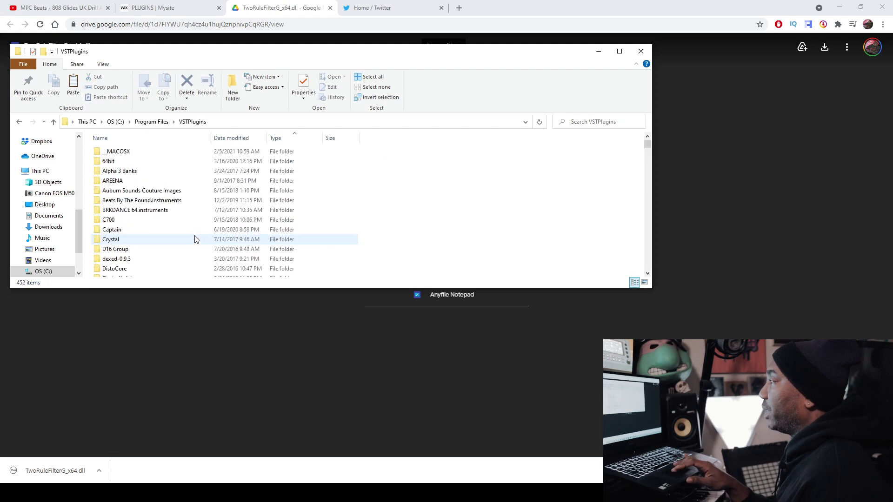
Step: Paste TwoRuleFilterG_x64.dll into the VSTPlugins folder and minimize the folder window
{"action": "right_click", "coordinate": [562, 190]}
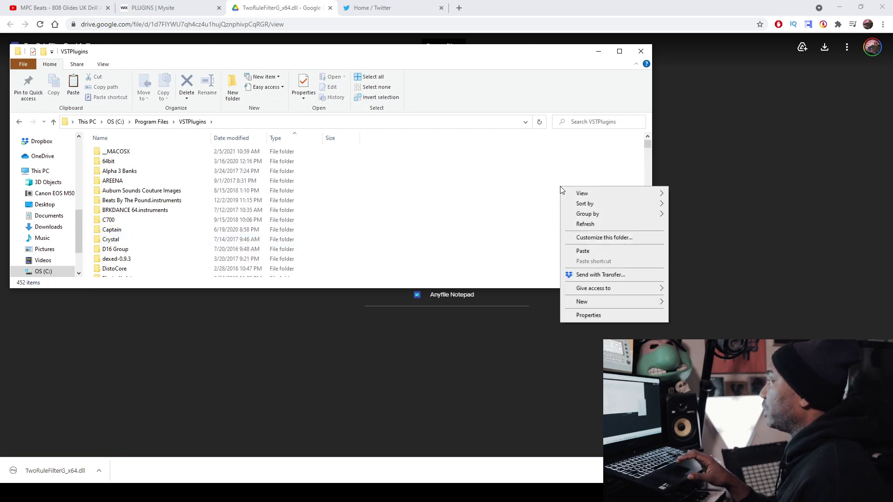
{"action": "left_click", "coordinate": [582, 252]}
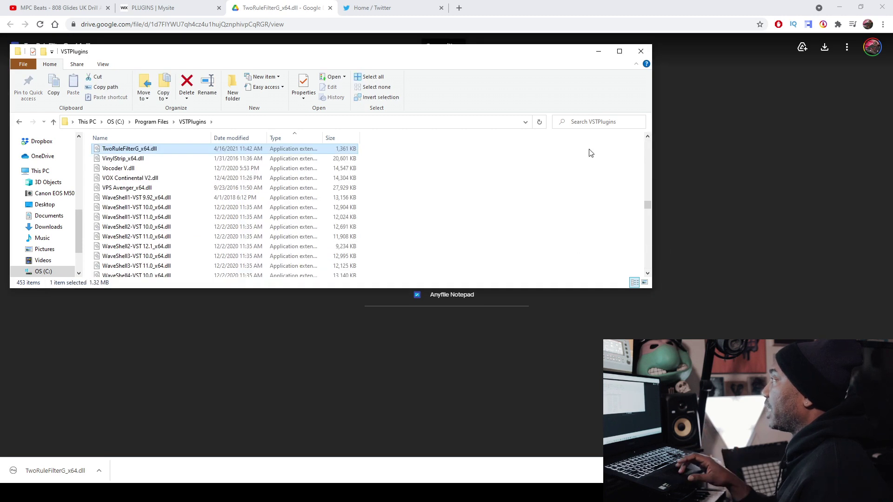
{"action": "left_click", "coordinate": [599, 52]}
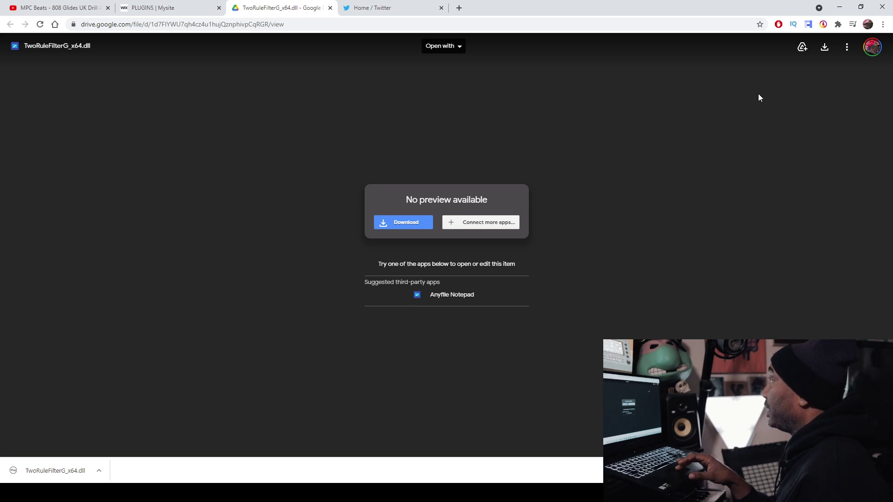
Step: Switch from the browser to MPC and open its Preferences
{"action": "left_click", "coordinate": [840, 7]}
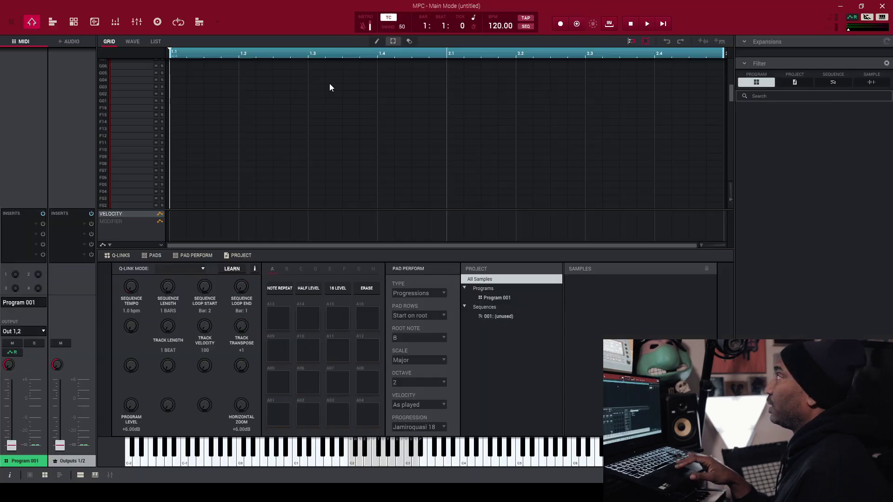
{"action": "left_click", "coordinate": [10, 22]}
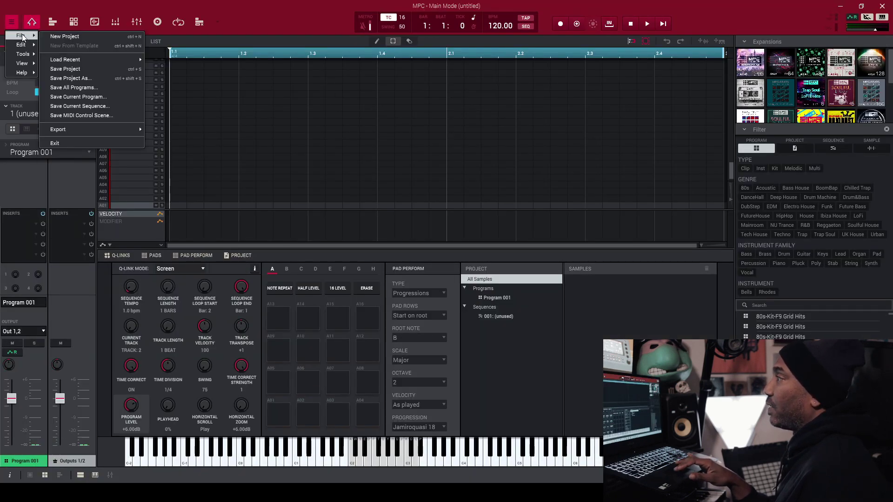
{"action": "mouse_move", "coordinate": [25, 44]}
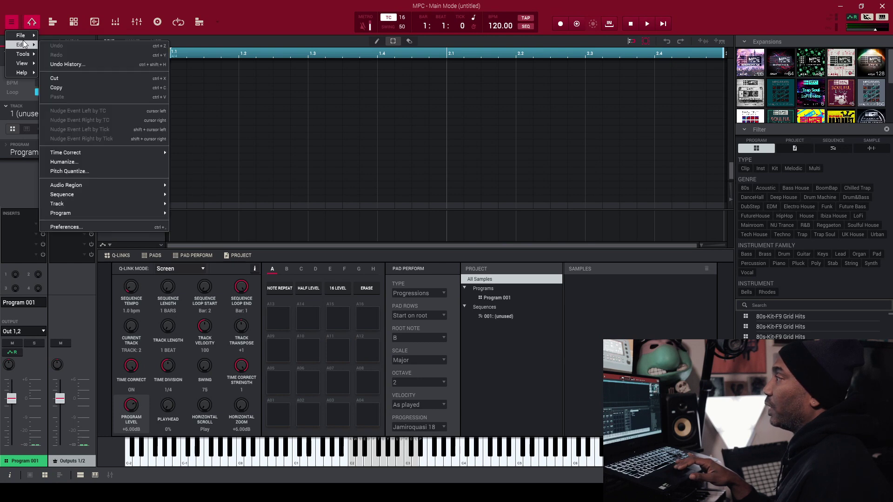
{"action": "left_click", "coordinate": [96, 226]}
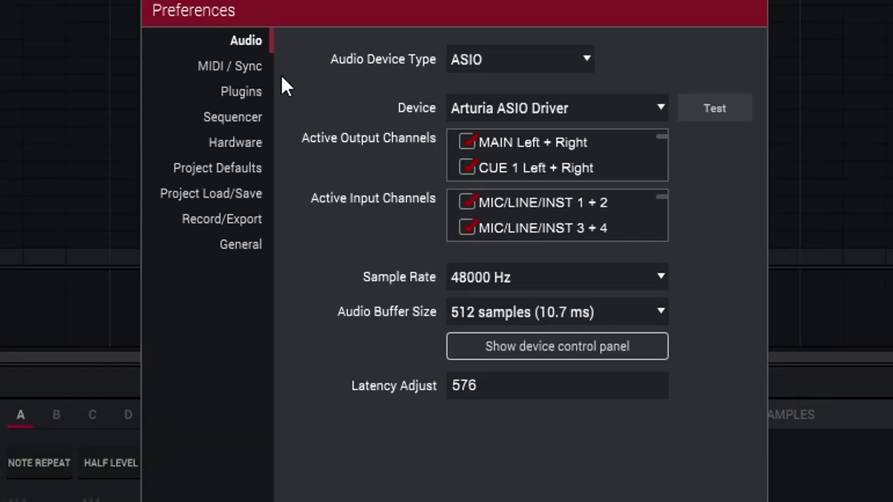
Step: In the Plugins preferences, disable the Native Instruments VSTPlugins 64 bit folder, scan for new plugins in C:\Program Files\VSTPlugins, and close Preferences
{"action": "left_click", "coordinate": [222, 91]}
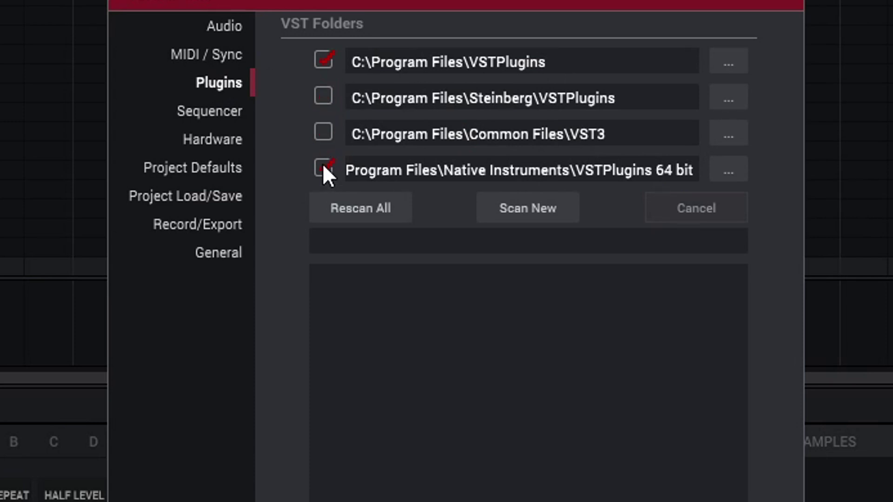
{"action": "left_click", "coordinate": [542, 212]}
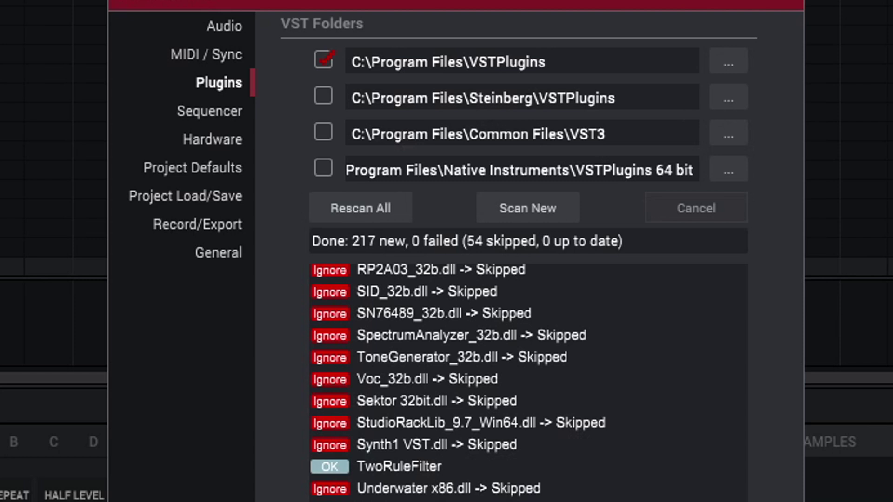
{"action": "left_click", "coordinate": [761, 501]}
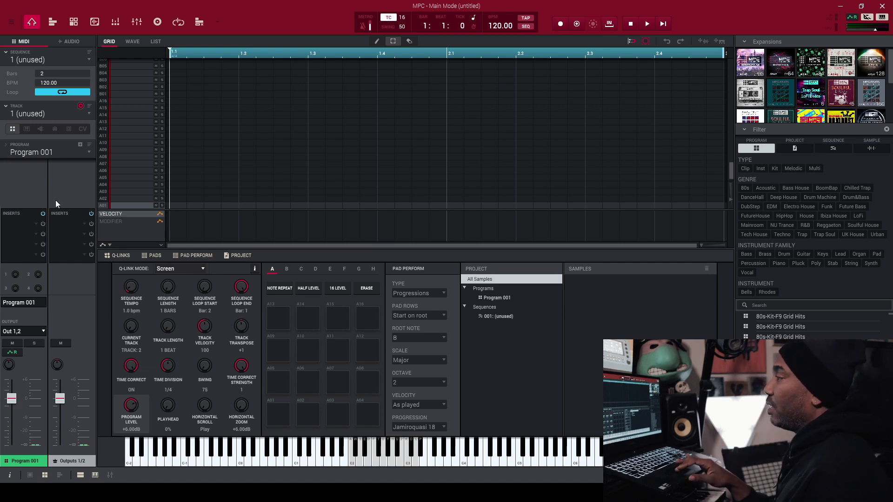
Step: Open the effect list for Program 001's insert slot, expand VST and look through the manufacturers for TwoRuleFilter
{"action": "left_click", "coordinate": [16, 224]}
{"action": "left_click", "coordinate": [22, 196]}
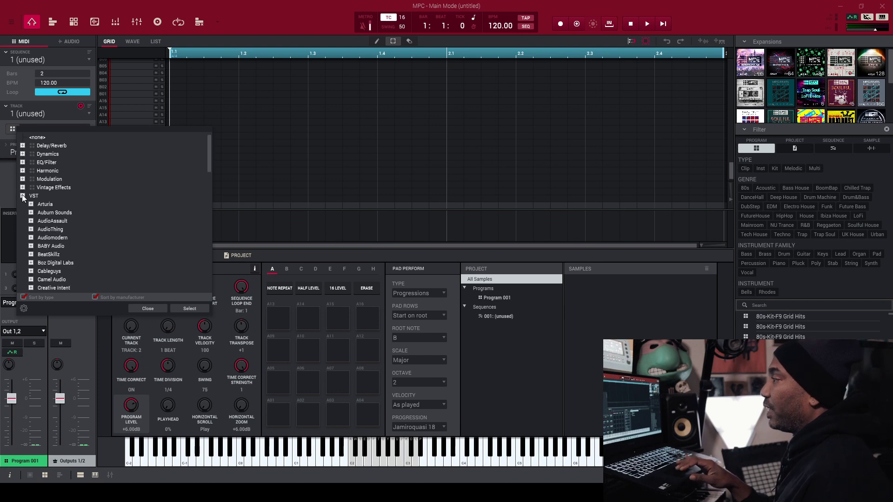
{"action": "scroll", "coordinate": [141, 244], "scroll_direction": "down", "scroll_amount": 2}
{"action": "scroll", "coordinate": [142, 244], "scroll_direction": "down", "scroll_amount": 3}
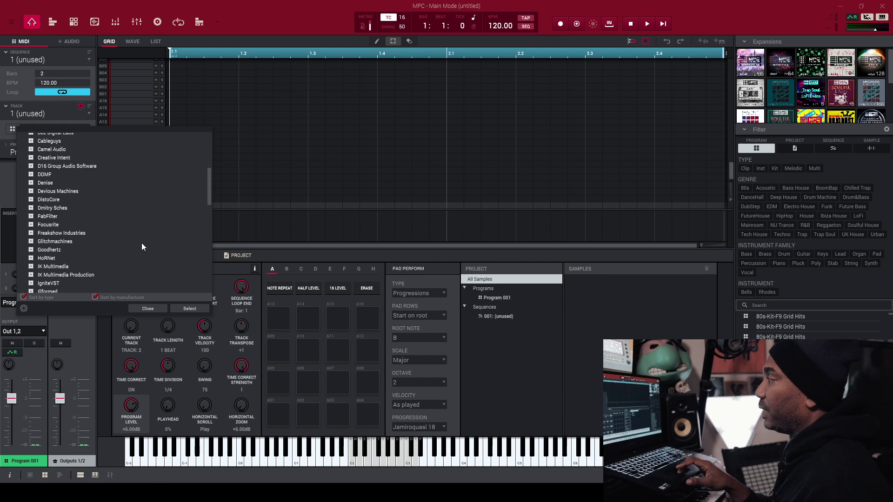
{"action": "scroll", "coordinate": [142, 244], "scroll_direction": "down", "scroll_amount": 3}
{"action": "scroll", "coordinate": [142, 245], "scroll_direction": "down", "scroll_amount": 4}
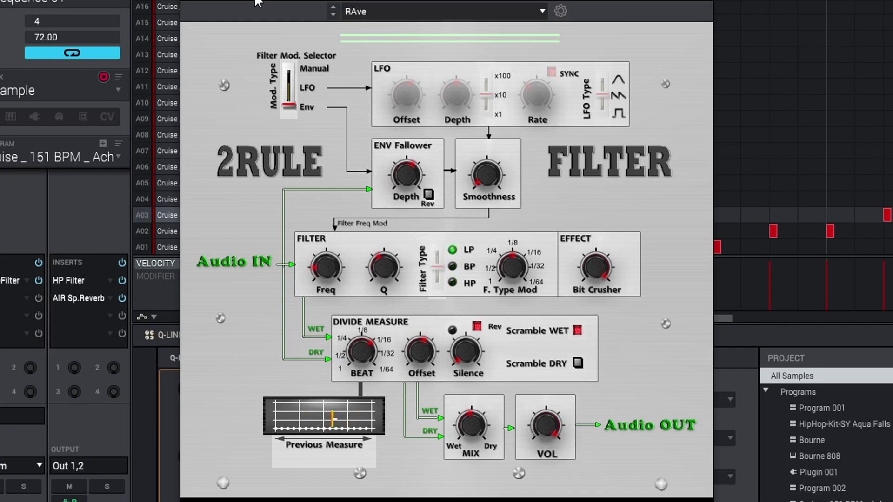
Step: Audition the Bloody and ChaosReverse presets in the TwoRuleFilter insert on the Cruise sample
{"action": "left_click", "coordinate": [389, 13]}
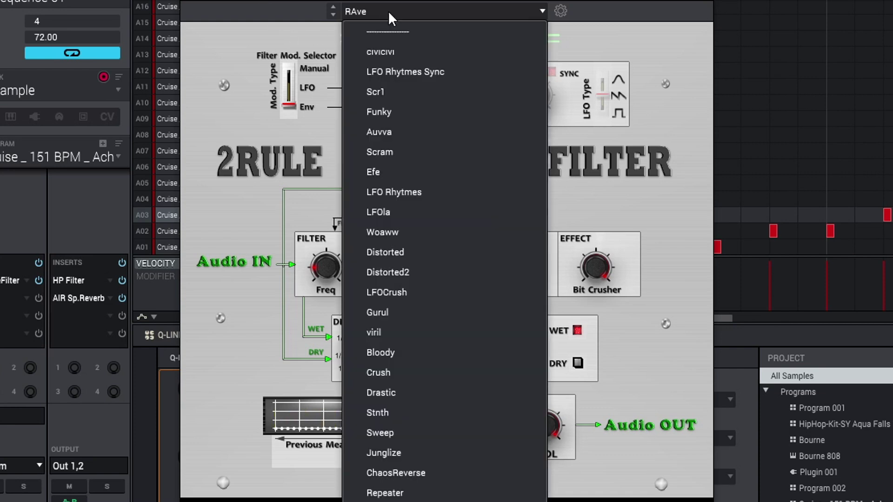
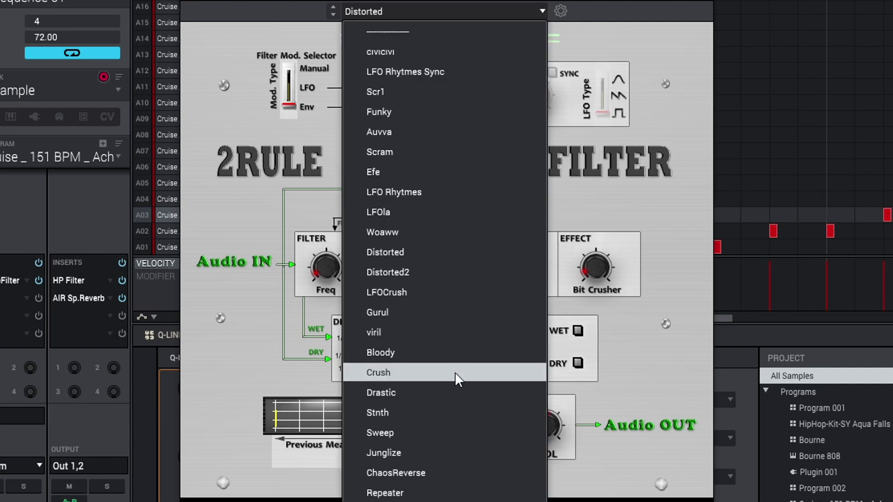
{"action": "left_click", "coordinate": [459, 353]}
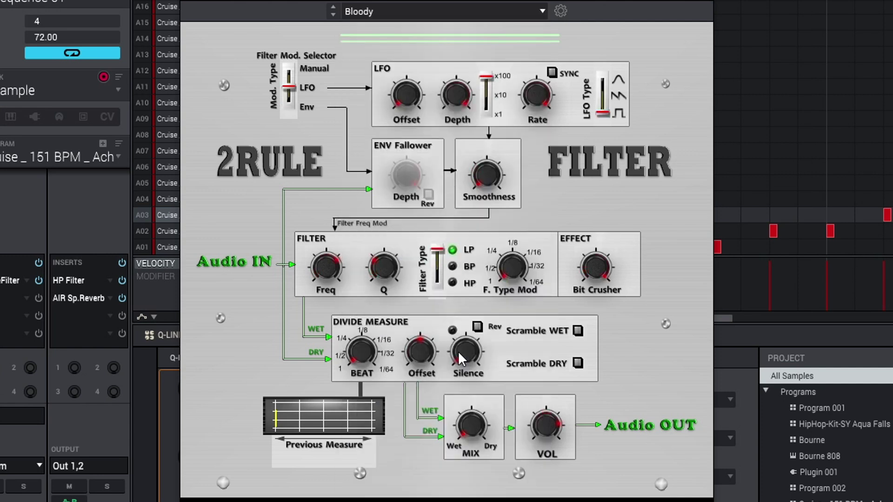
{"action": "left_click", "coordinate": [541, 12]}
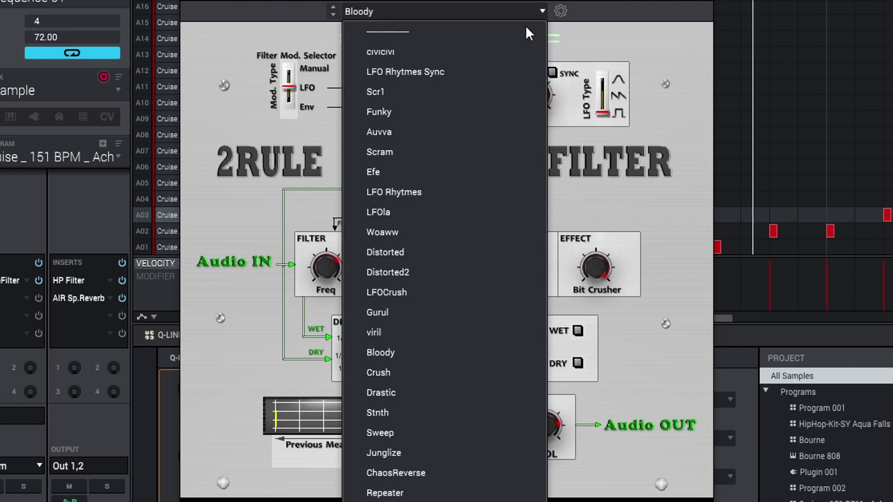
{"action": "left_click", "coordinate": [390, 481]}
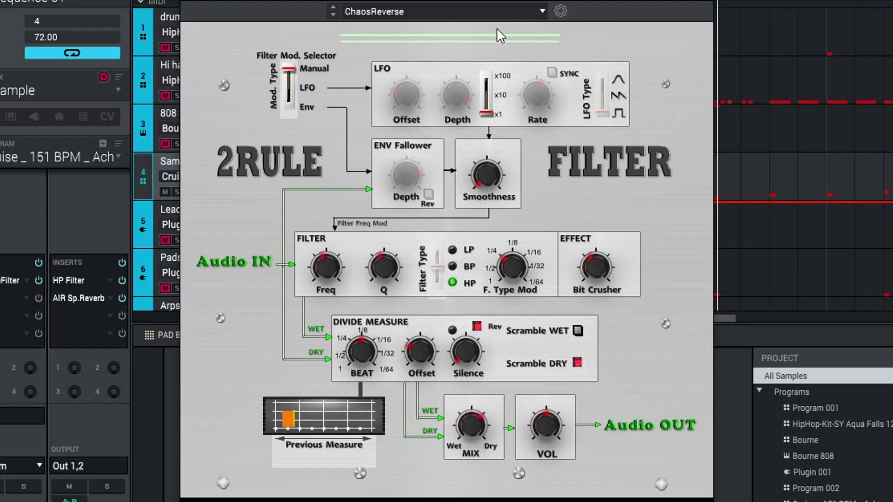
Step: Audition the Crush and Repeater presets in TwoRuleFilter
{"action": "left_click", "coordinate": [520, 11]}
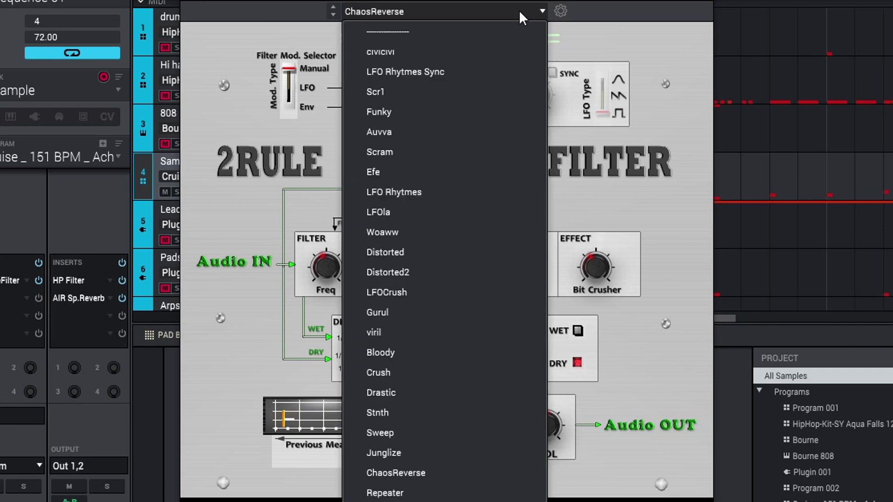
{"action": "left_click", "coordinate": [471, 364]}
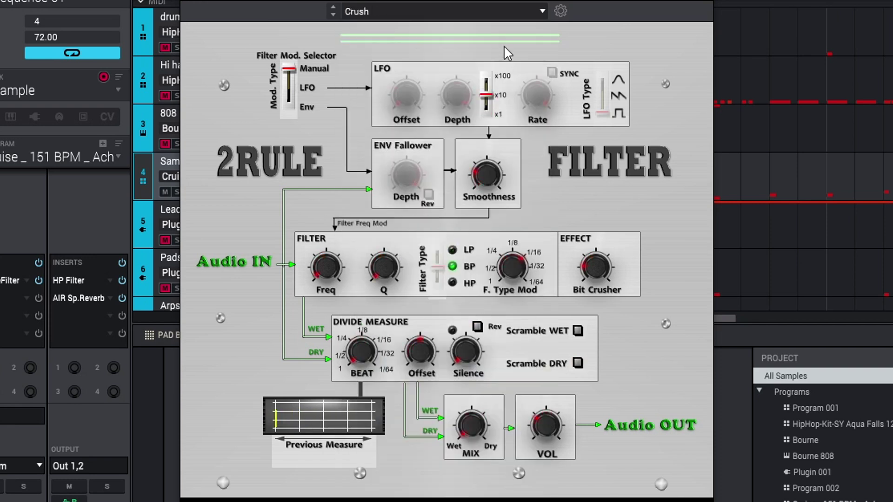
{"action": "left_click", "coordinate": [524, 10]}
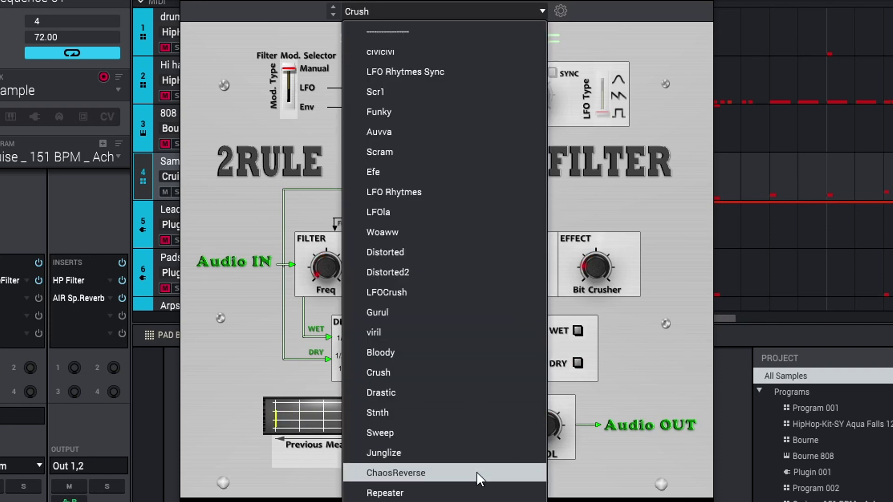
{"action": "left_click", "coordinate": [479, 492]}
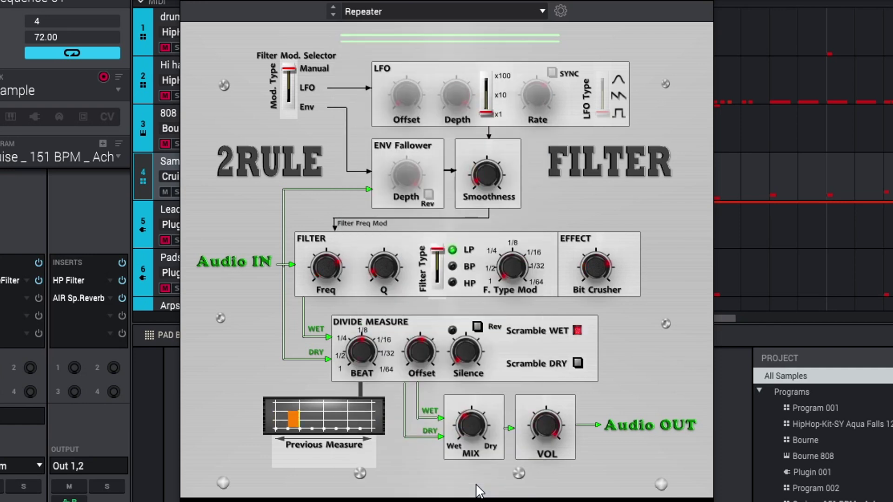
Step: Audition the Orient and Reso presets in TwoRuleFilter and turn Reso's MIX knob fully to Wet
{"action": "left_click", "coordinate": [515, 9]}
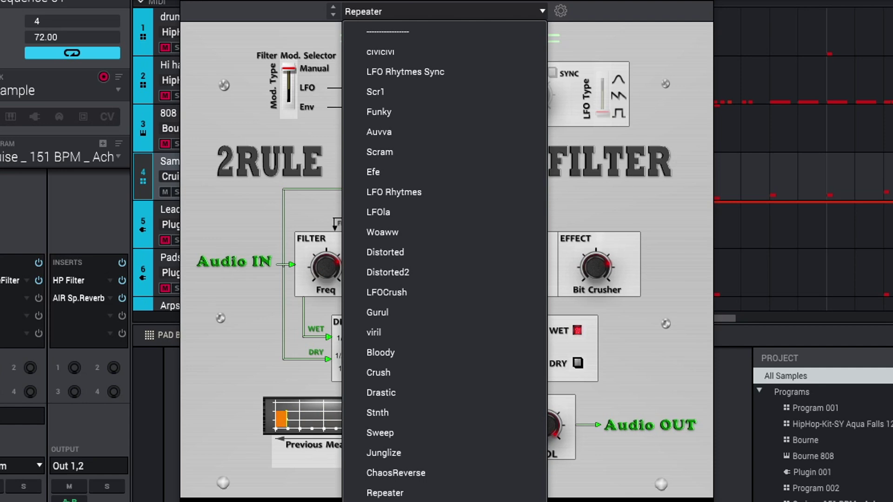
{"action": "left_click", "coordinate": [465, 498]}
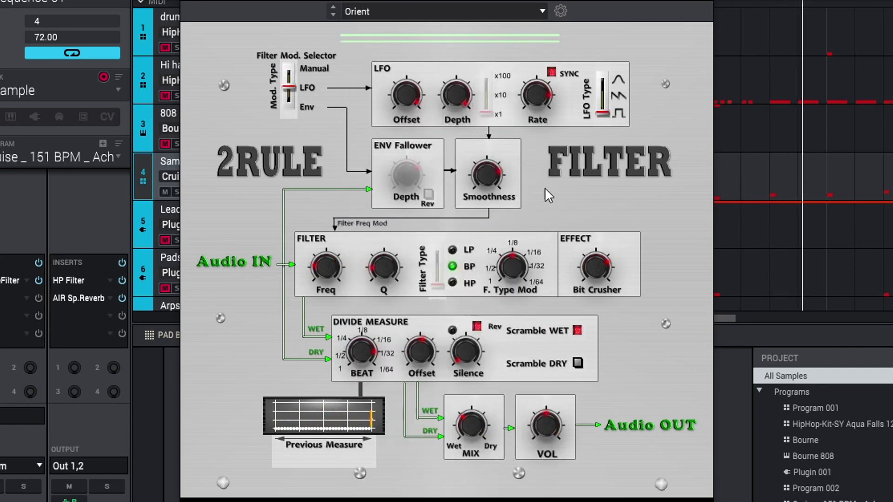
{"action": "left_click", "coordinate": [541, 9]}
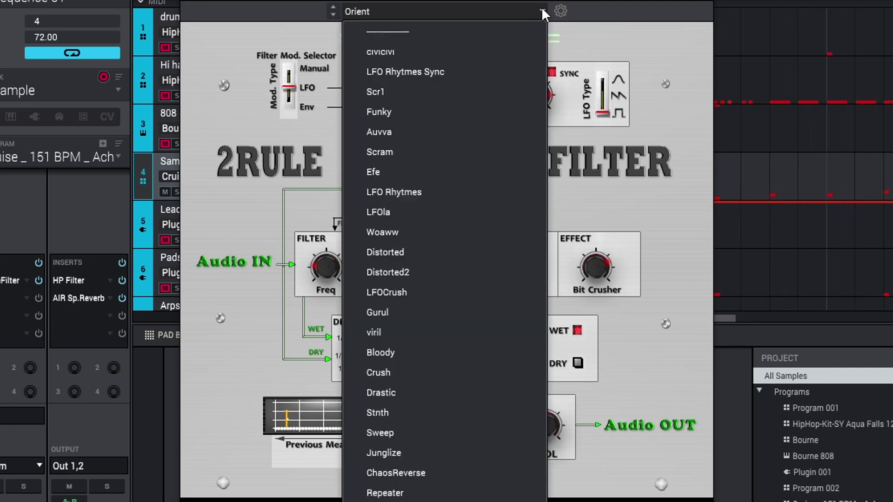
{"action": "left_click", "coordinate": [465, 496]}
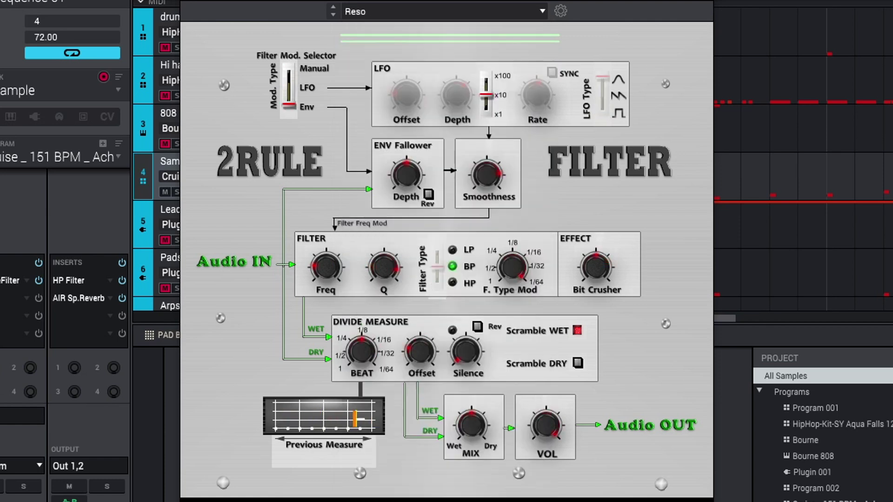
{"action": "left_click_drag", "start_coordinate": [486, 442], "coordinate": [474, 427]}
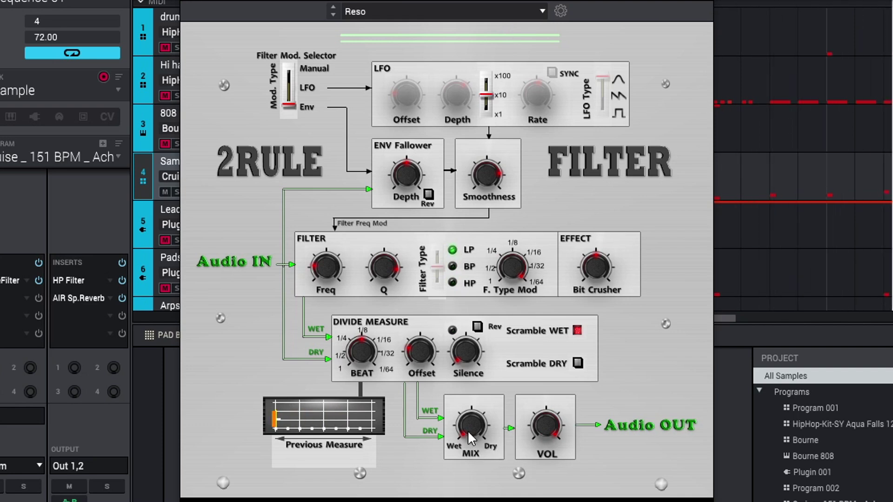
Step: Audition the MiniMaximize preset in TwoRuleFilter and load the A la Echo preset
{"action": "left_click", "coordinate": [541, 12]}
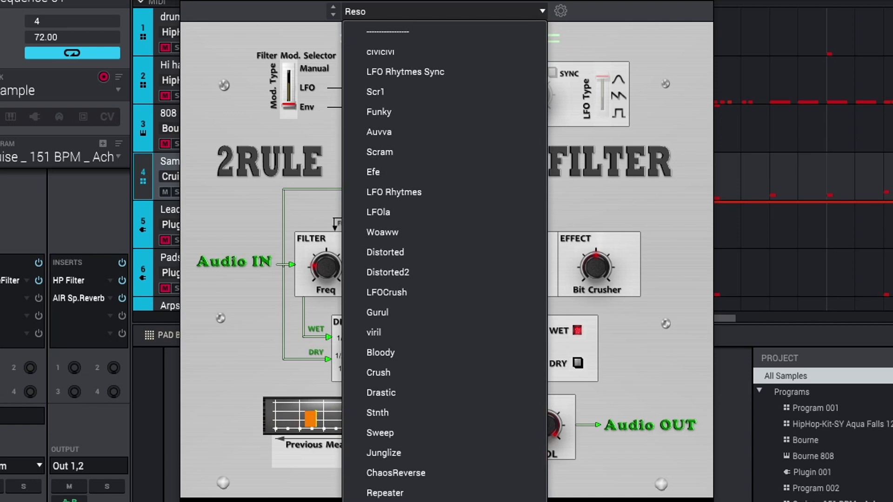
{"action": "key", "text": "Return"}
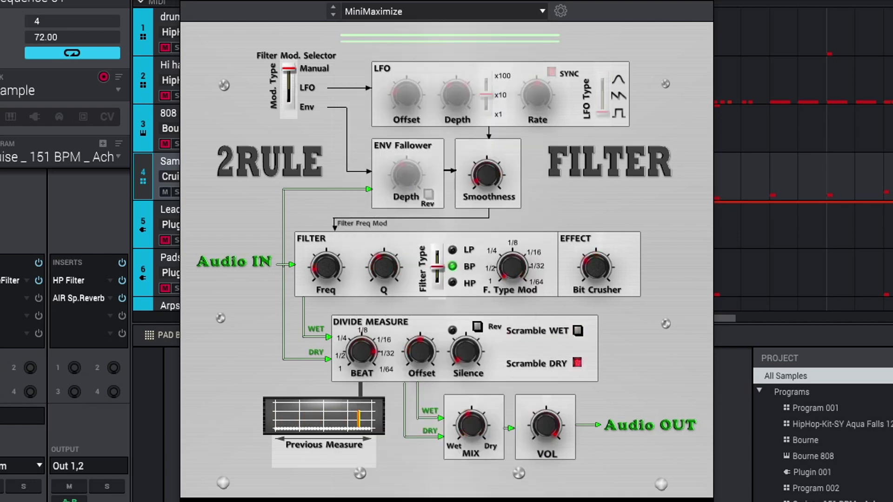
{"action": "left_click", "coordinate": [506, 8]}
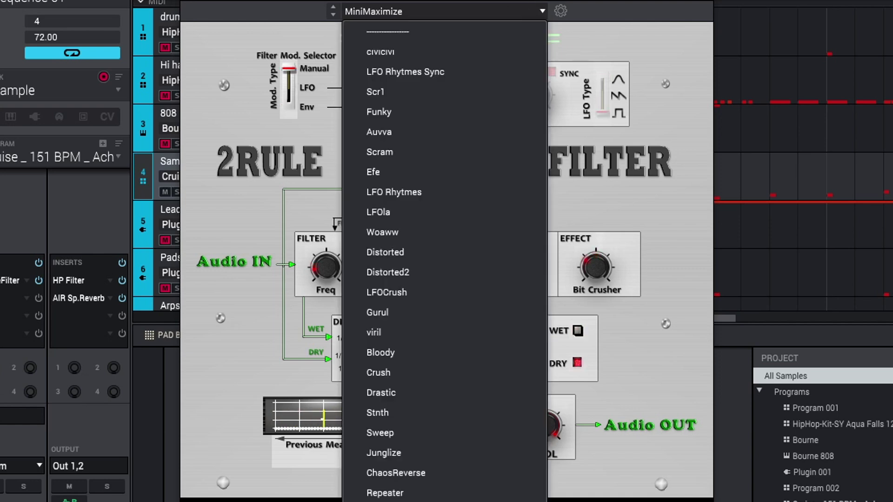
{"action": "key", "text": "Return"}
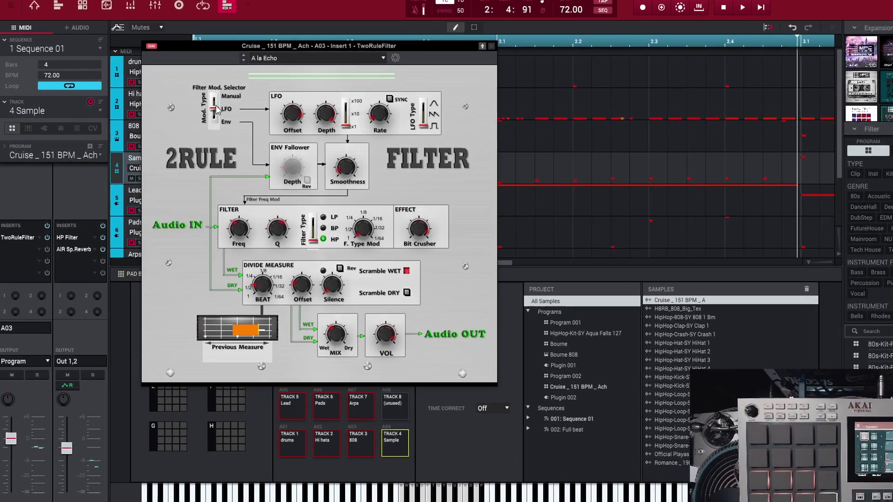
Step: Try the filter modulation on Env, return it to LFO, and try the sawtooth LFO type
{"action": "left_click_drag", "start_coordinate": [216, 105], "coordinate": [215, 120]}
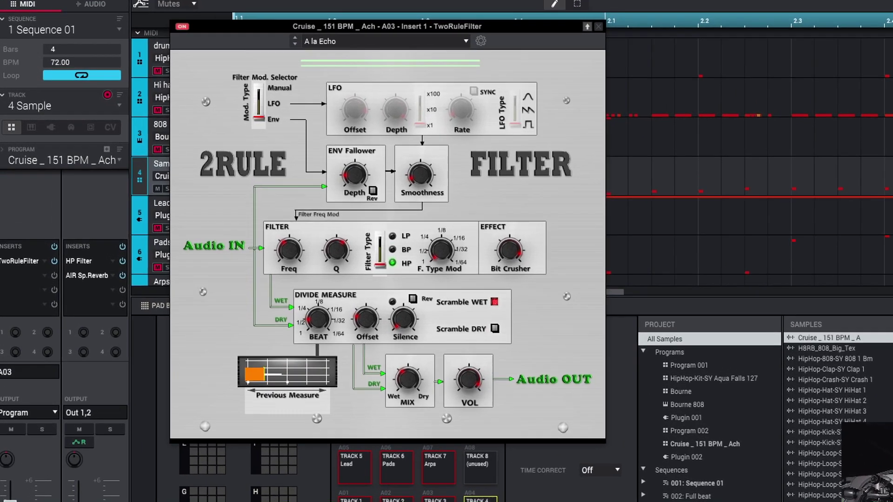
{"action": "left_click_drag", "start_coordinate": [252, 119], "coordinate": [255, 104]}
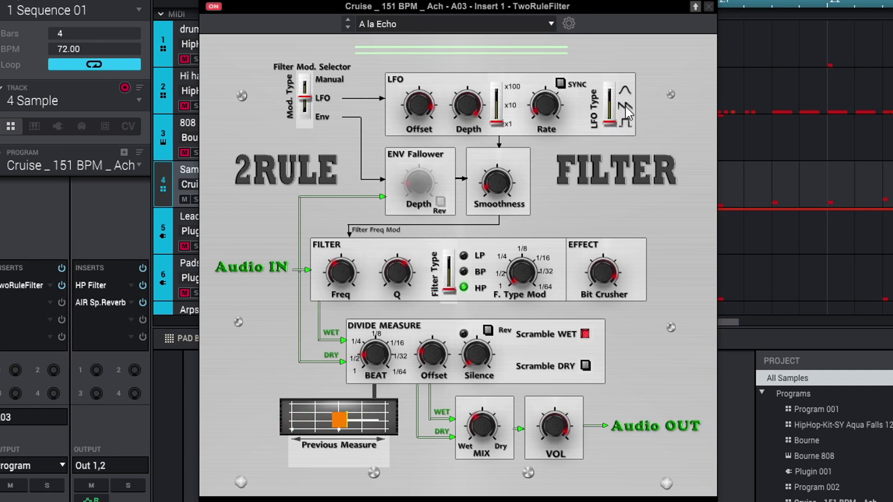
{"action": "left_click", "coordinate": [612, 123]}
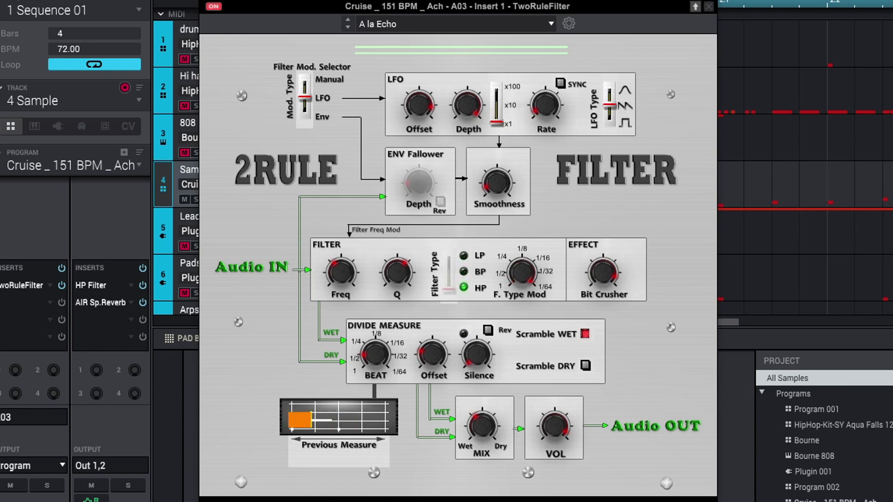
{"action": "scroll", "coordinate": [559, 99], "scroll_direction": "up", "scroll_amount": 5}
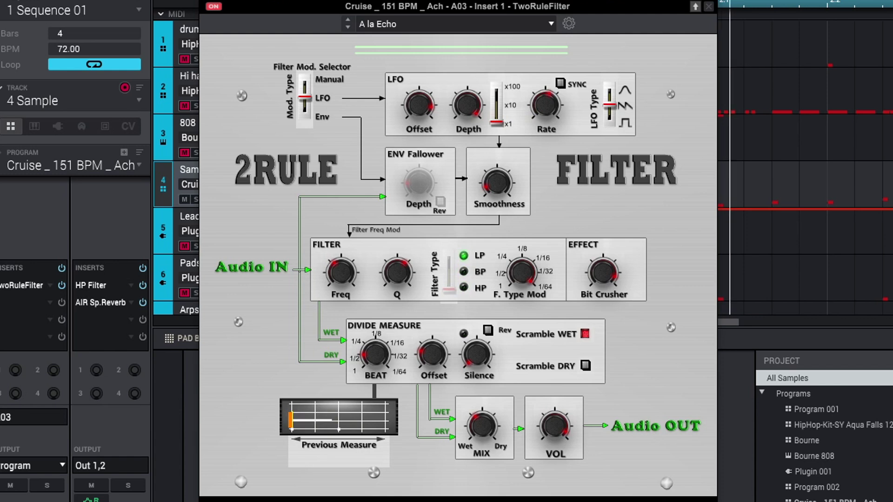
Step: Enable the LFO's SYNC, set the LFO type to square wave, and turn the filter's Q to about the middle
{"action": "left_click", "coordinate": [560, 85]}
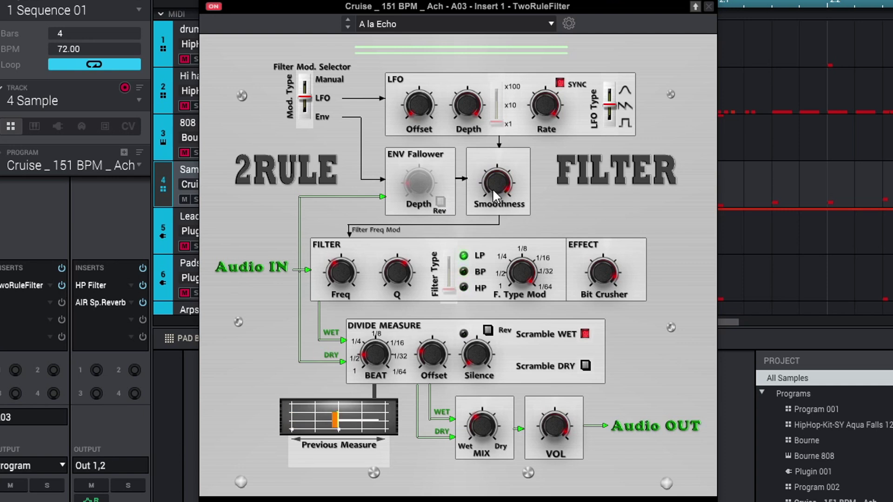
{"action": "left_click", "coordinate": [614, 123]}
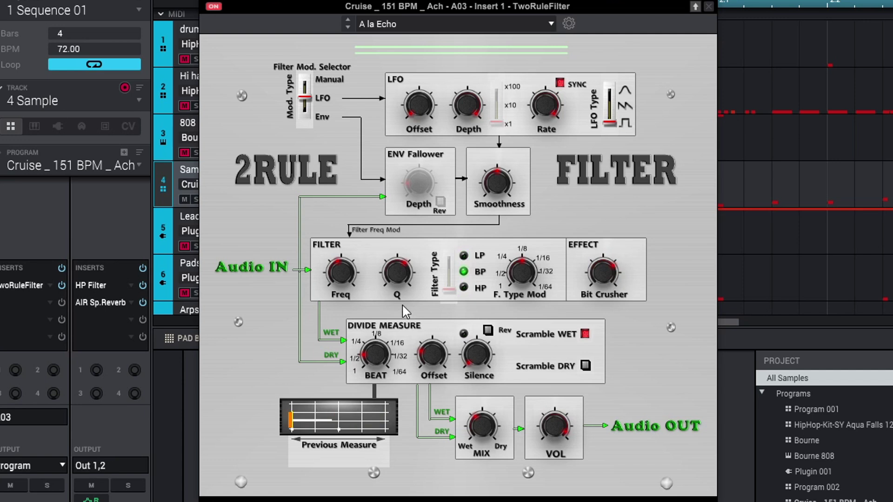
{"action": "mouse_move", "coordinate": [400, 277]}
{"action": "left_mouse_down"}
{"action": "mouse_move", "coordinate": [395, 294]}
{"action": "mouse_move", "coordinate": [395, 269]}
{"action": "left_mouse_up"}
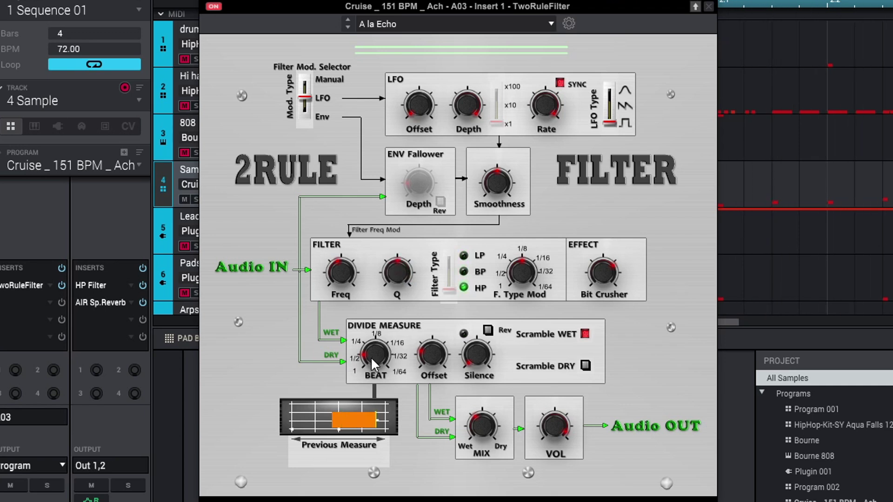
Step: In DIVIDE MEASURE, set BEAT to 1/8, turn Offset to its minimum, and enable Rev
{"action": "left_click_drag", "start_coordinate": [372, 372], "coordinate": [370, 350]}
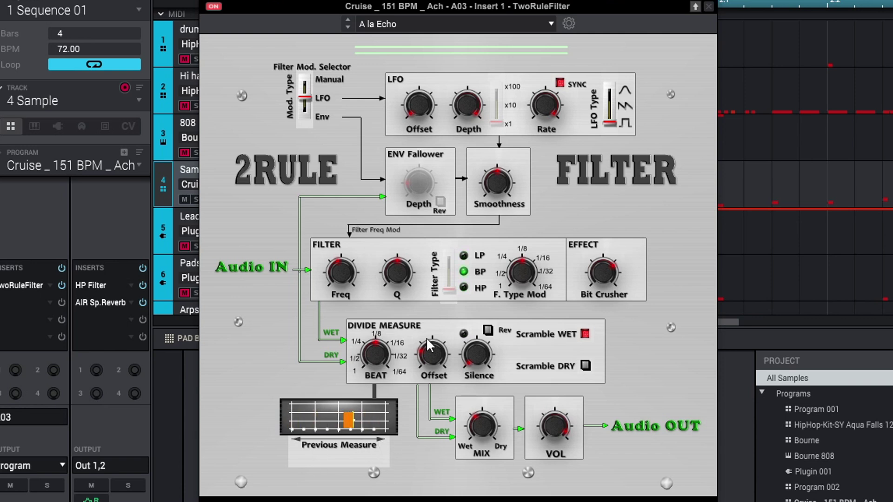
{"action": "mouse_move", "coordinate": [426, 353]}
{"action": "left_mouse_down"}
{"action": "mouse_move", "coordinate": [426, 362]}
{"action": "mouse_move", "coordinate": [426, 352]}
{"action": "left_mouse_up"}
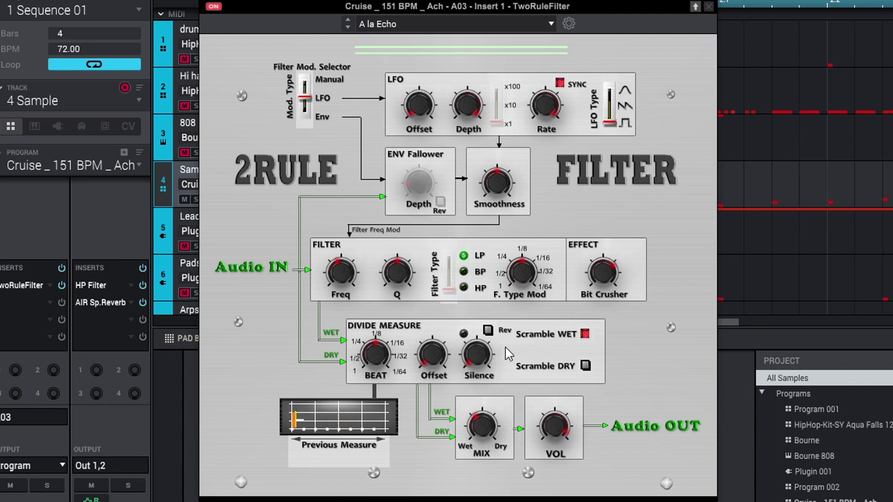
{"action": "left_click", "coordinate": [488, 331]}
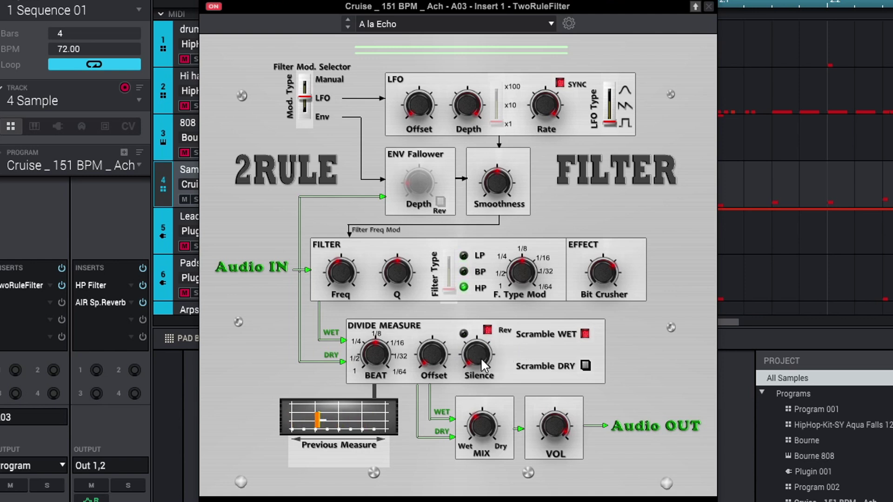
Step: Try a raised Silence amount with MIX turned to Wet, then return Silence to its minimum
{"action": "left_click_drag", "start_coordinate": [481, 358], "coordinate": [481, 340]}
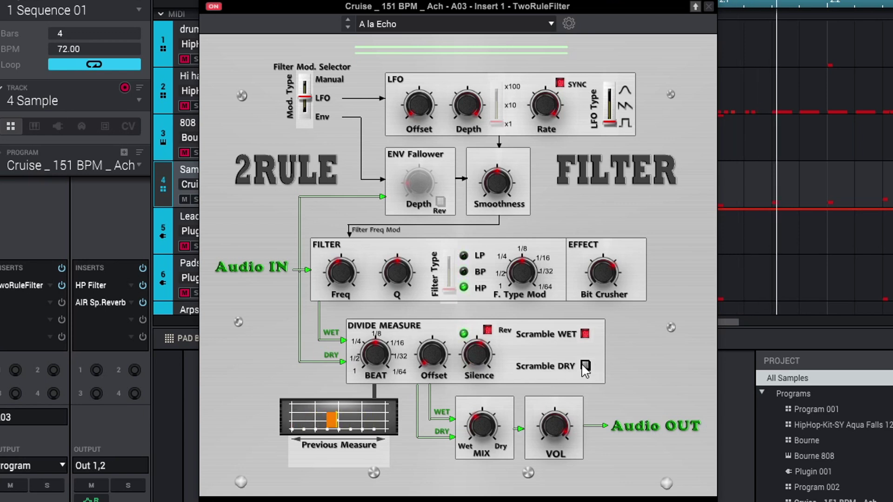
{"action": "left_click_drag", "start_coordinate": [480, 426], "coordinate": [480, 426]}
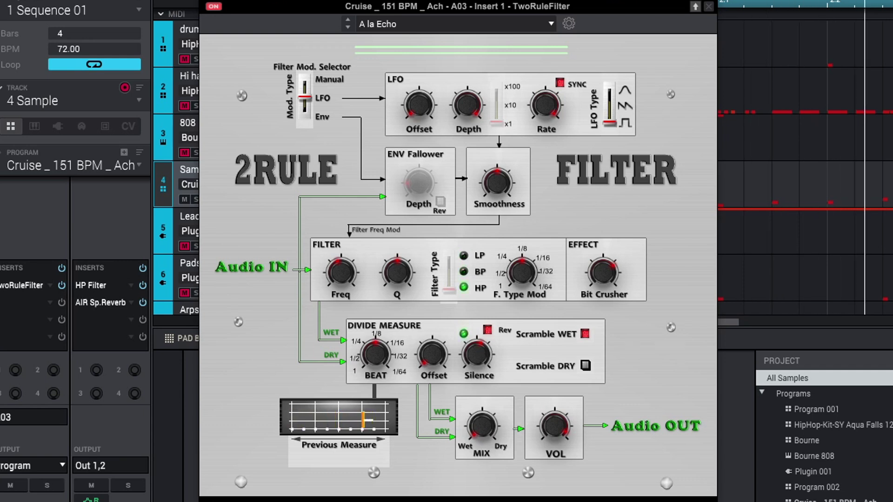
{"action": "left_click_drag", "start_coordinate": [482, 358], "coordinate": [482, 362]}
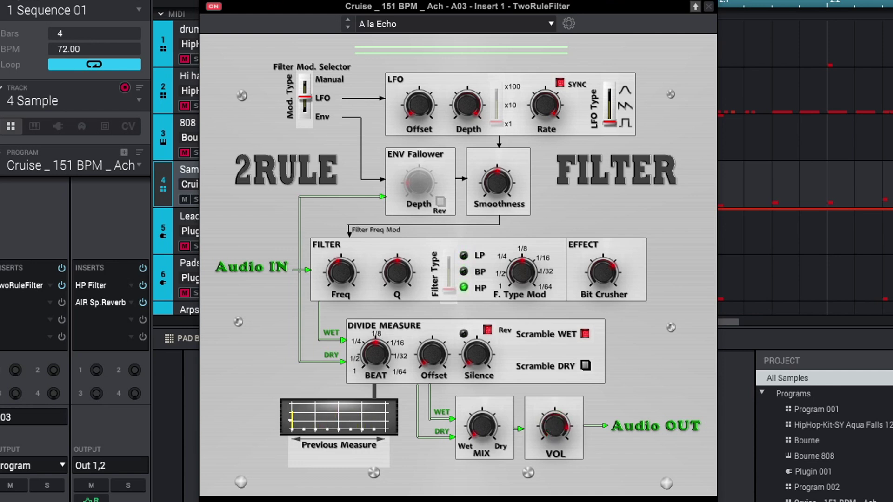
Step: Turn F. Type Mod up to 1/64 and try the filter modulation on Manual
{"action": "left_click", "coordinate": [464, 271]}
{"action": "left_click_drag", "start_coordinate": [524, 270], "coordinate": [524, 254]}
{"action": "left_click", "coordinate": [305, 92]}
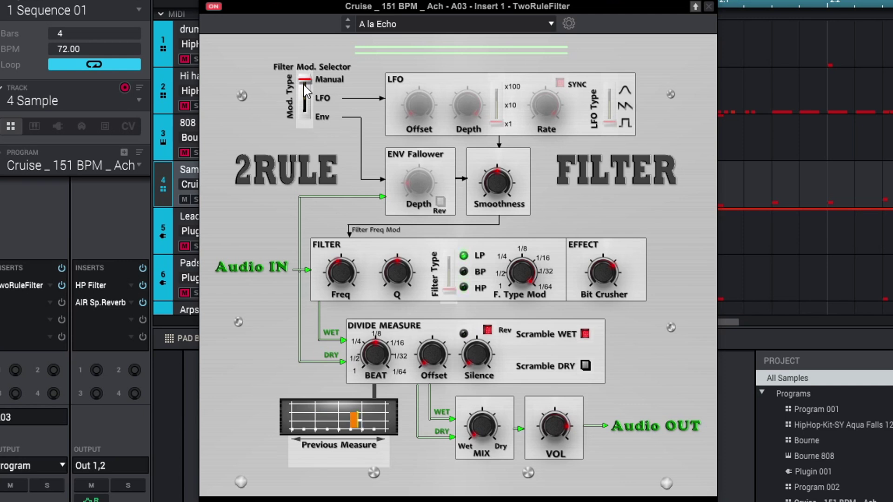
Step: Set the filter modulation to Env, raise the ENV Fallower's Depth with Rev enabled, and lower Smoothness
{"action": "left_click", "coordinate": [305, 115]}
{"action": "left_click_drag", "start_coordinate": [416, 190], "coordinate": [419, 187]}
{"action": "left_click", "coordinate": [440, 202]}
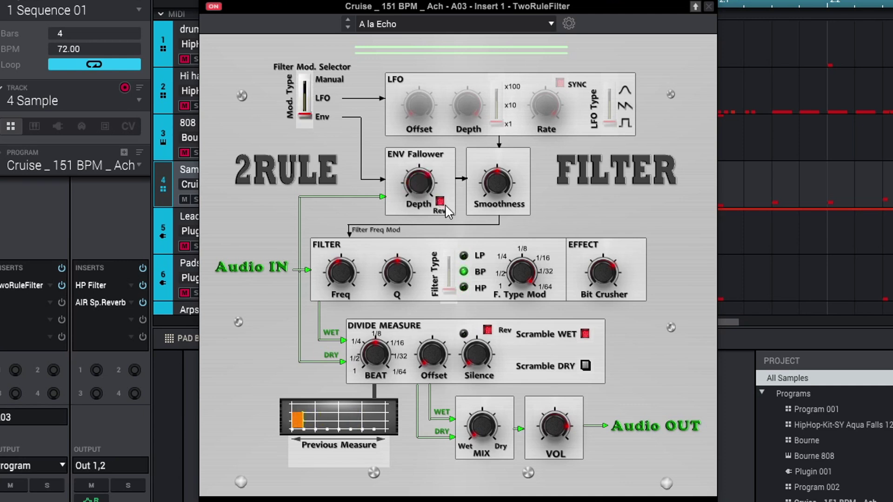
{"action": "left_click_drag", "start_coordinate": [493, 184], "coordinate": [500, 188]}
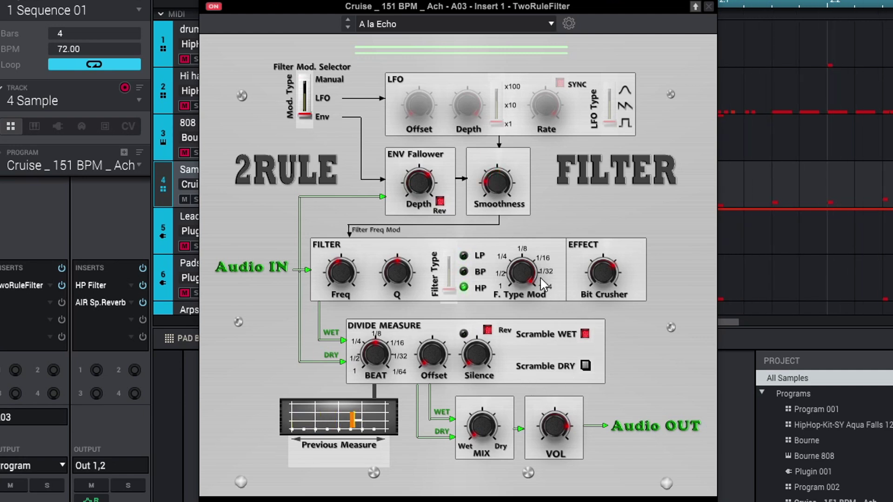
Step: Lower F. Type Mod to about 1/4 and raise the Silence amount in DIVIDE MEASURE
{"action": "left_click_drag", "start_coordinate": [529, 275], "coordinate": [514, 275]}
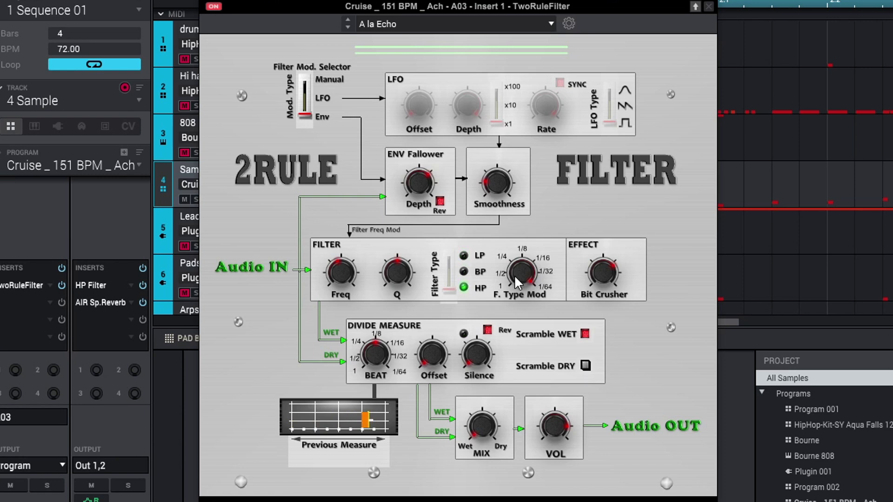
{"action": "scroll", "coordinate": [515, 274], "scroll_direction": "down", "scroll_amount": 5}
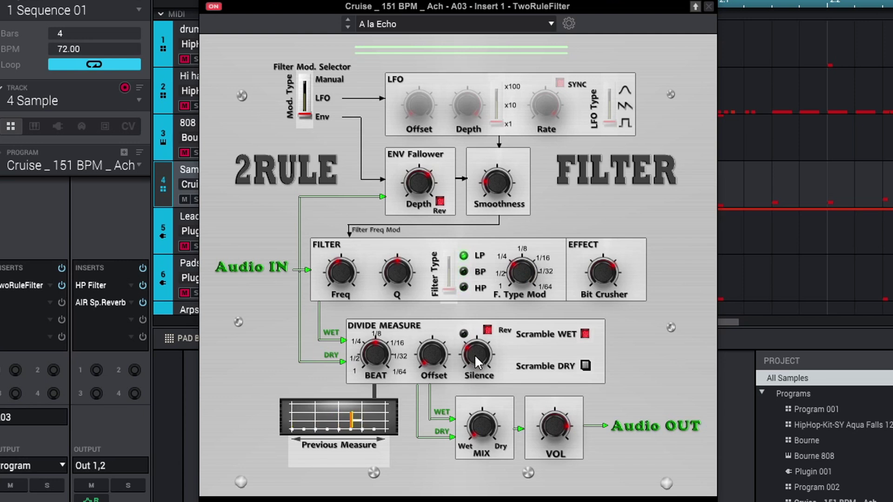
{"action": "left_click", "coordinate": [744, 110]}
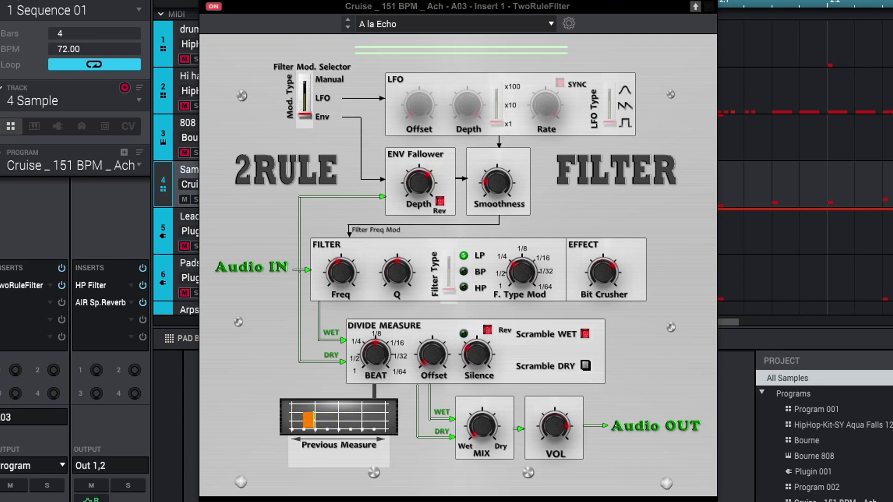